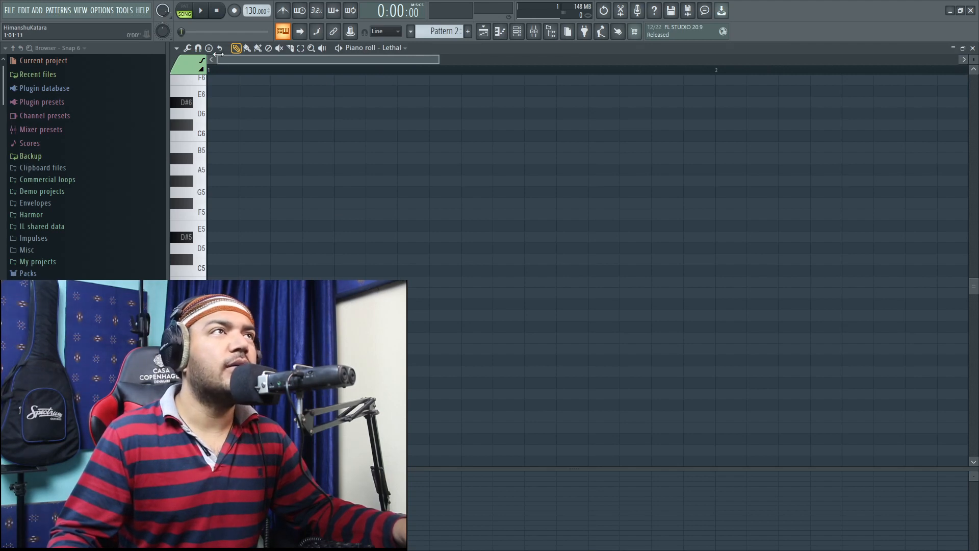
# Open the Randomizer for the Lethal piano roll and move its dialog clear of the generated notes.
pyautogui.press('super+KP_Add')
pyautogui.click(157, 44)
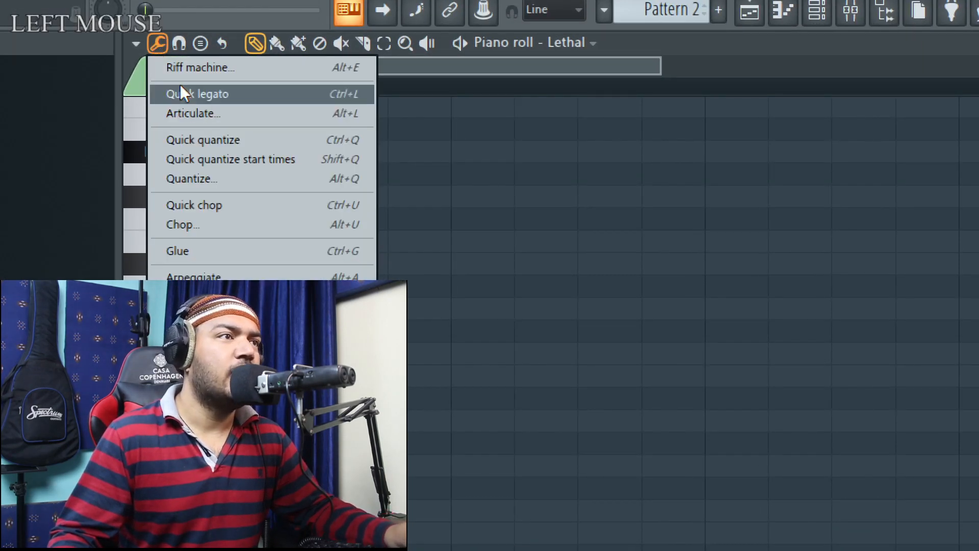
pyautogui.press('super+KP_Subtract')
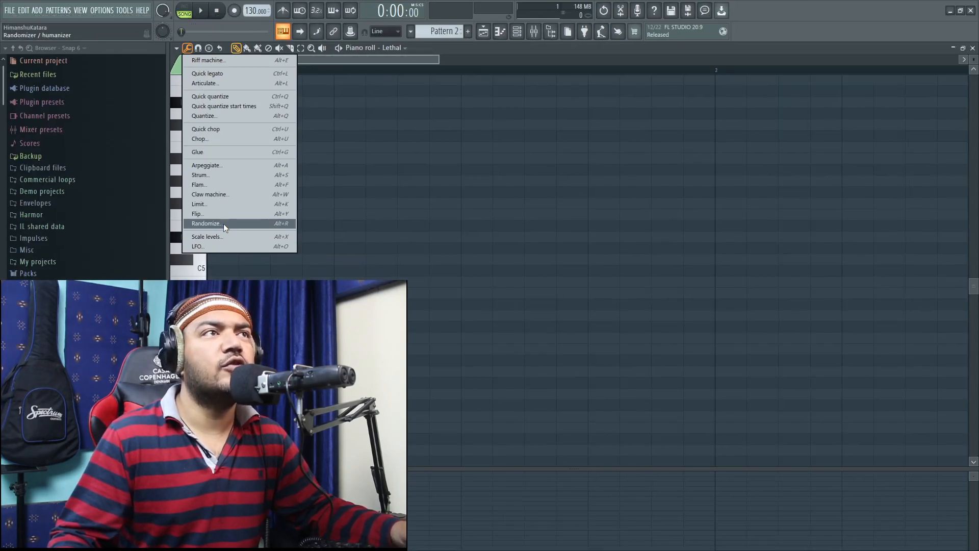
pyautogui.click(224, 224)
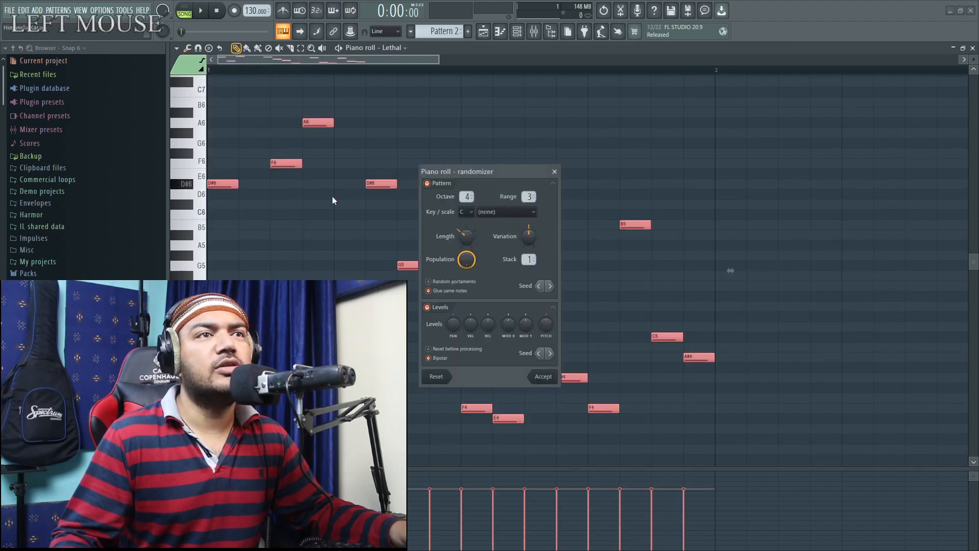
pyautogui.moveTo(451, 171); pyautogui.dragTo(670, 43)
pyautogui.press('super+KP_Add')
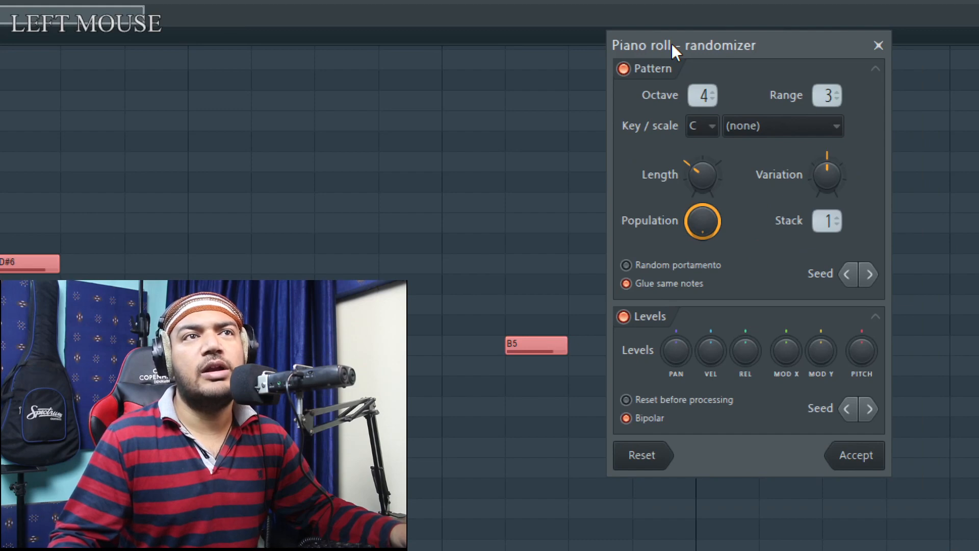
pyautogui.press('super+KP_Subtract')
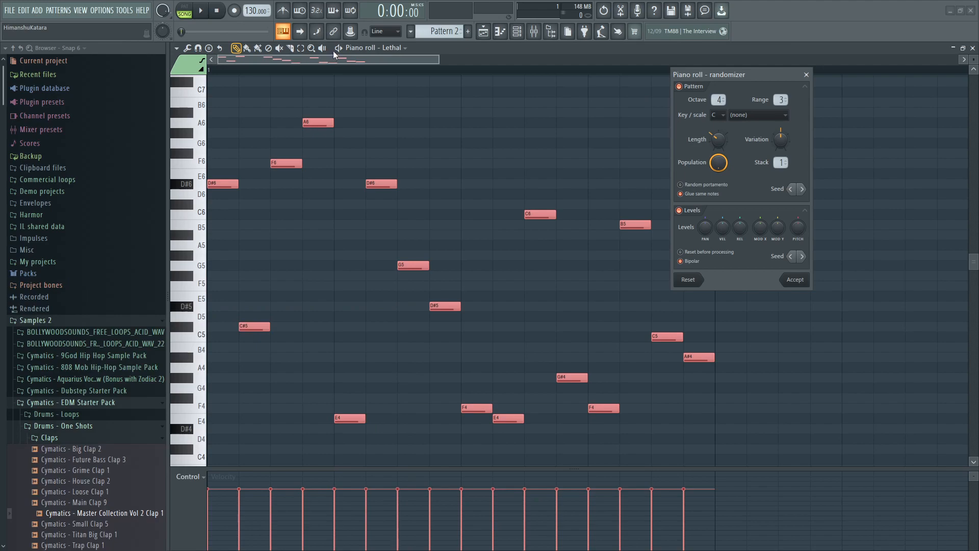
pyautogui.press('super+KP_Add')
pyautogui.press('super+KP_Subtract')
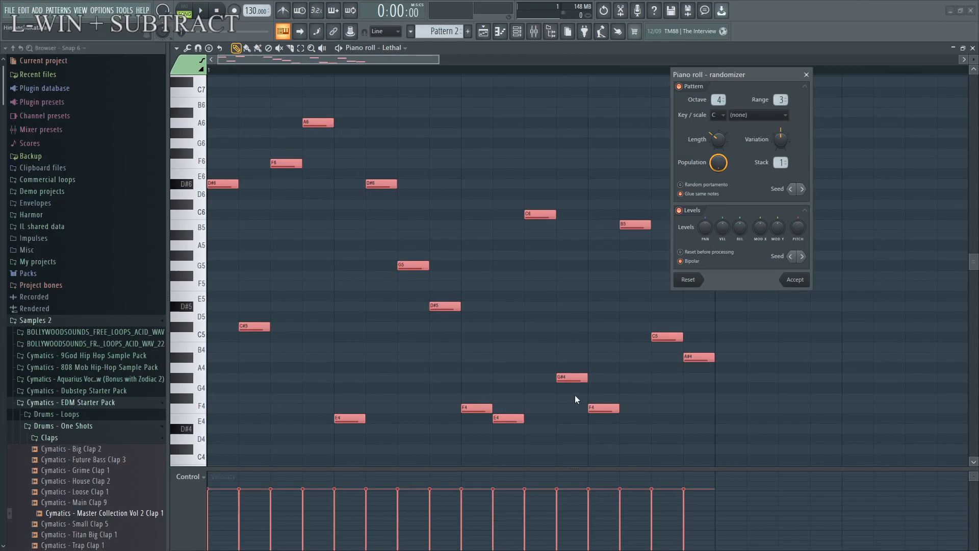
pyautogui.press('super+KP_Add')
pyautogui.press('super+KP_Subtract')
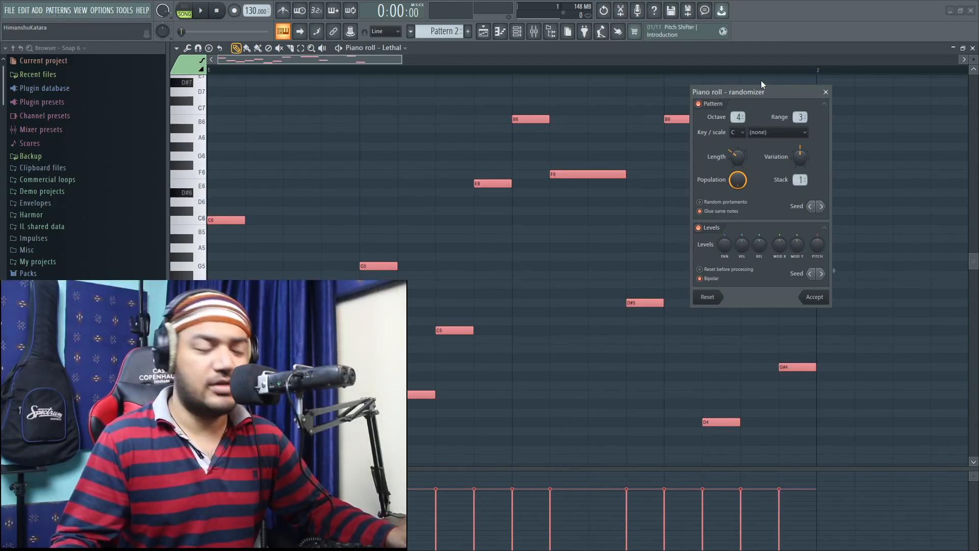
# Try the randomizer's octave at 5, then close the dialog without accepting the pattern.
pyautogui.press('super+KP_Add')
pyautogui.moveTo(776, 108); pyautogui.dragTo(805, 51)
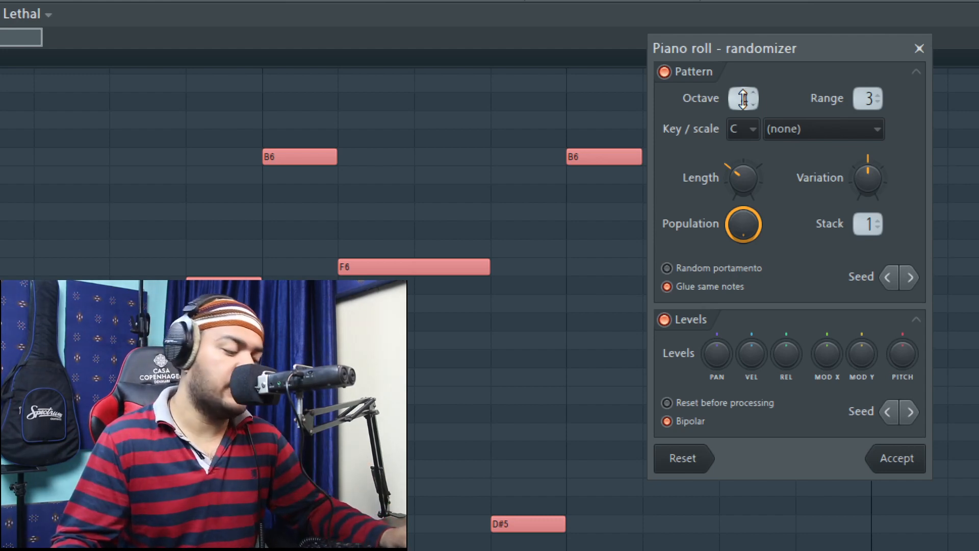
pyautogui.moveTo(742, 98); pyautogui.dragTo(743, 102)
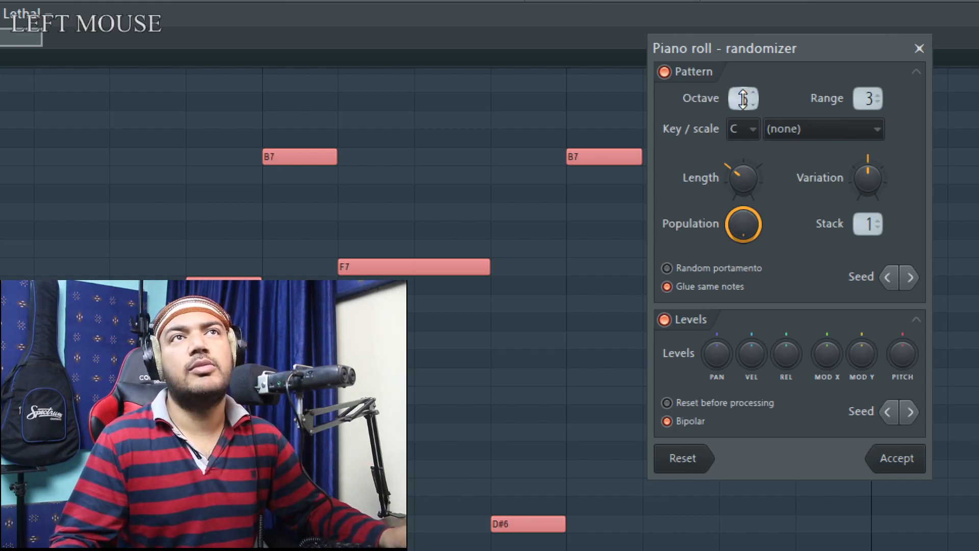
pyautogui.press('super+minus')
pyautogui.press('space')
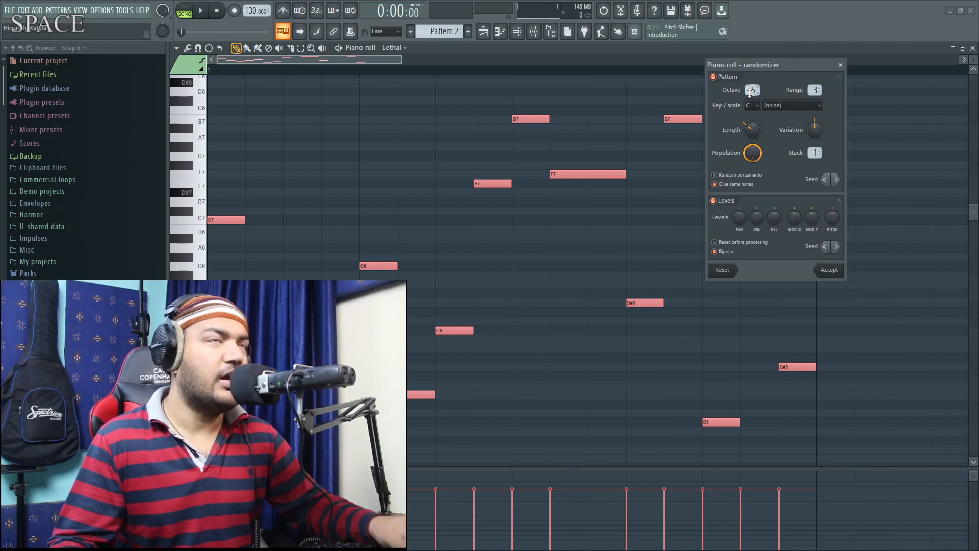
pyautogui.click(840, 65)
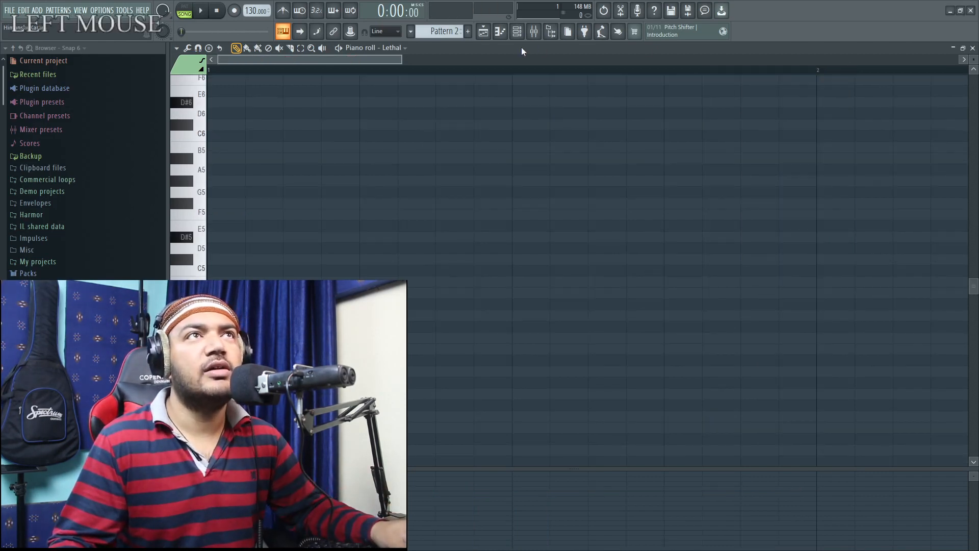
# Adjust the Pattern 2 clip on Track 2 of the playlist so it ends at bar 5.
pyautogui.click(483, 31)
pyautogui.moveTo(408, 130)
pyautogui.mouseDown()
pyautogui.moveTo(325, 122)
pyautogui.moveTo(404, 130)
pyautogui.mouseUp()
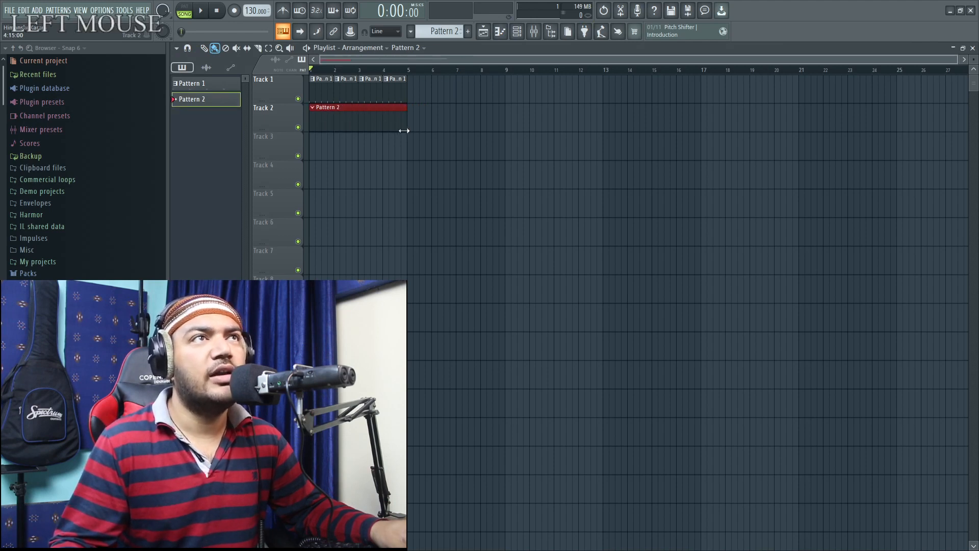
# Reopen the Lethal channel's piano roll, launch the Randomizer again and move its dialog off the notes.
pyautogui.click(517, 31)
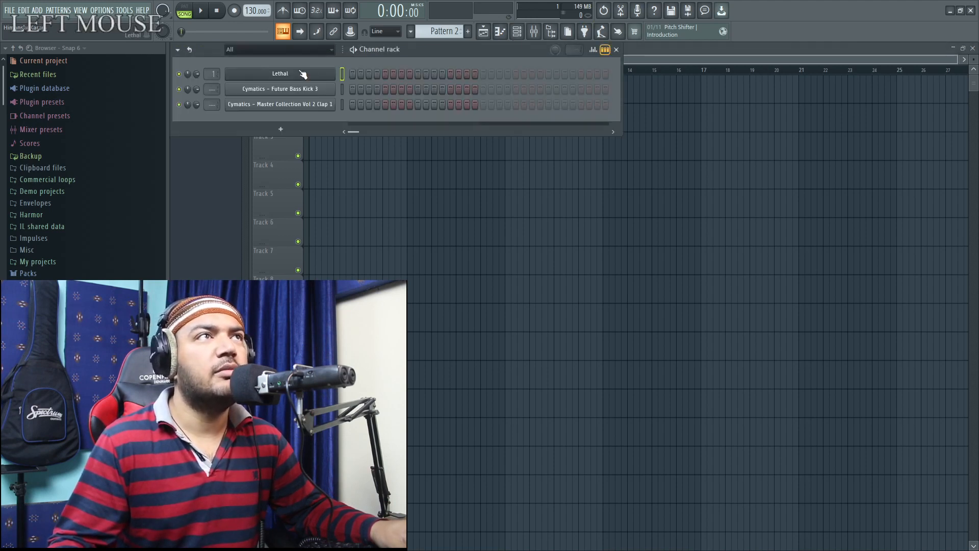
pyautogui.rightClick(328, 78)
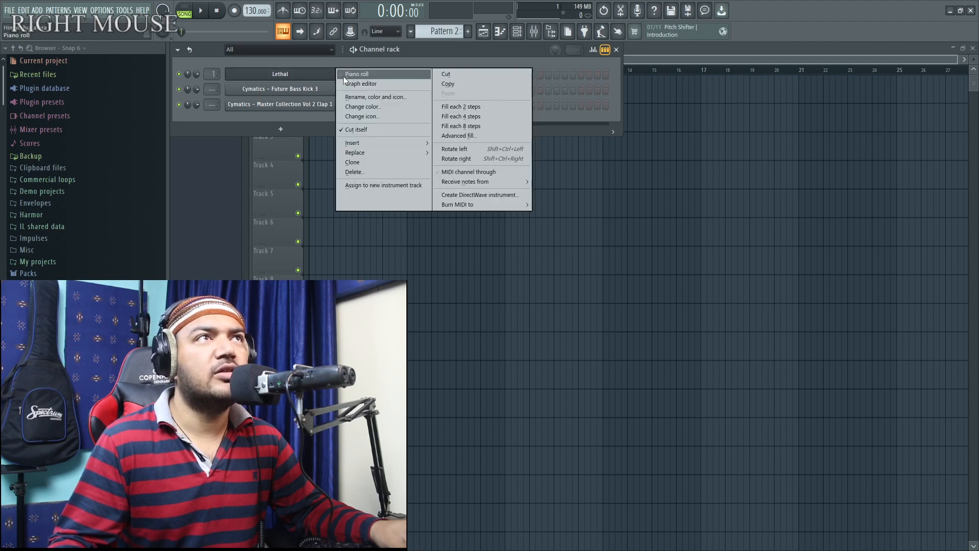
pyautogui.click(344, 76)
pyautogui.click(199, 61)
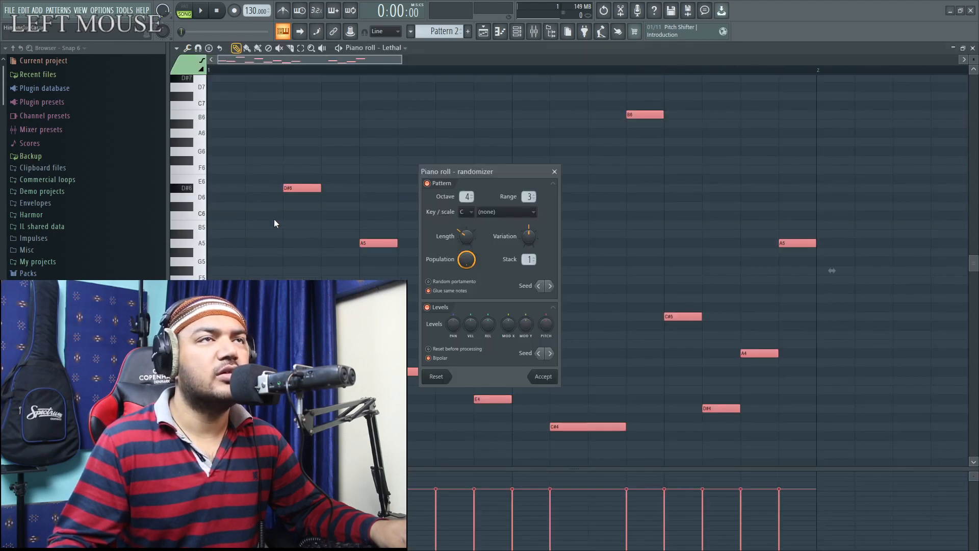
pyautogui.click(255, 224)
pyautogui.moveTo(478, 169); pyautogui.dragTo(746, 145)
# Set the randomizer's octave to 5 and play back the generated notes.
pyautogui.press('space')
pyautogui.press('space')
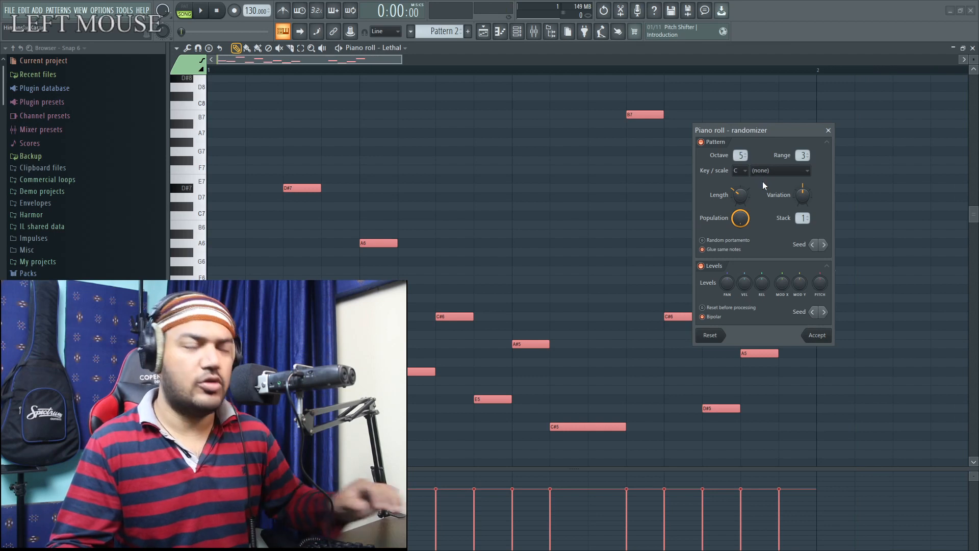
pyautogui.press('space')
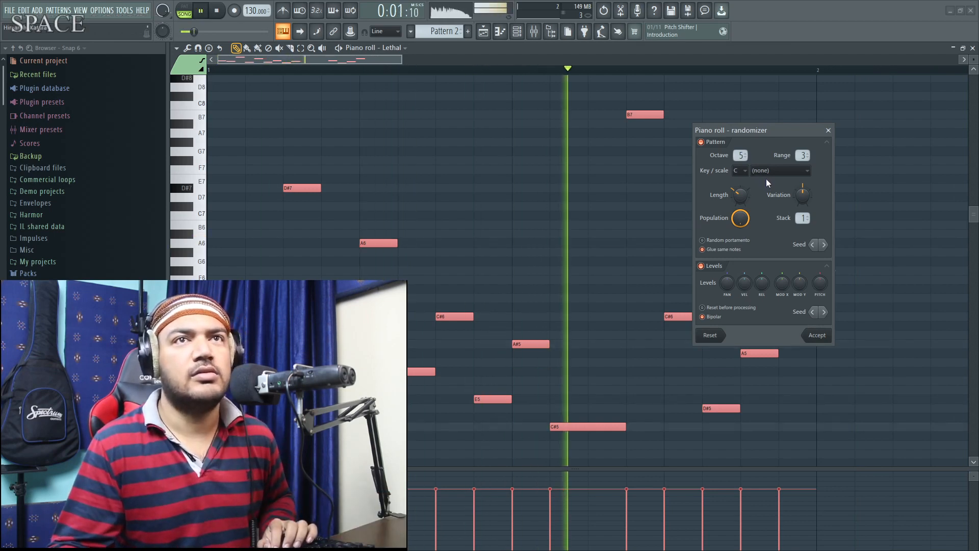
pyautogui.press('space')
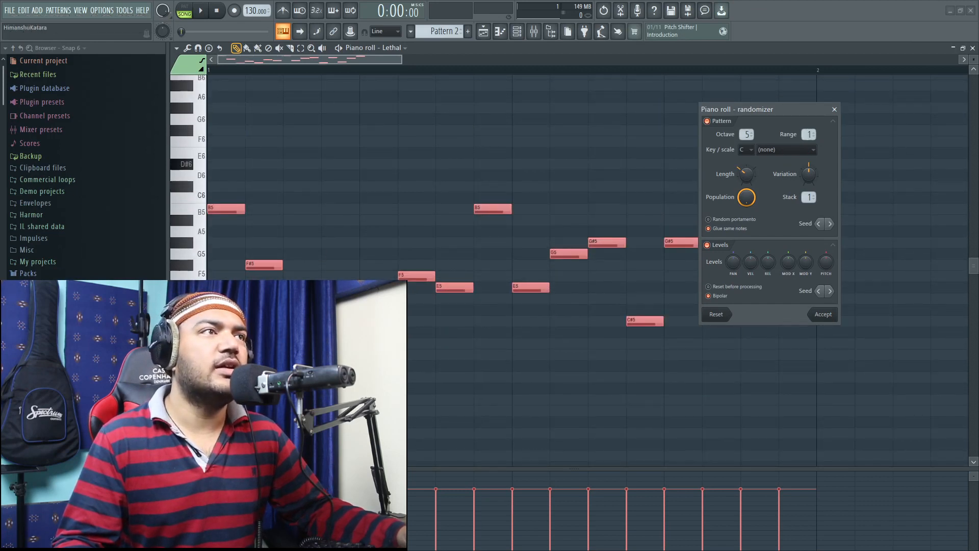
# Set the randomizer's key and scale to C Major and play back the resulting notes.
pyautogui.press('super+KP_Add')
pyautogui.click(781, 150)
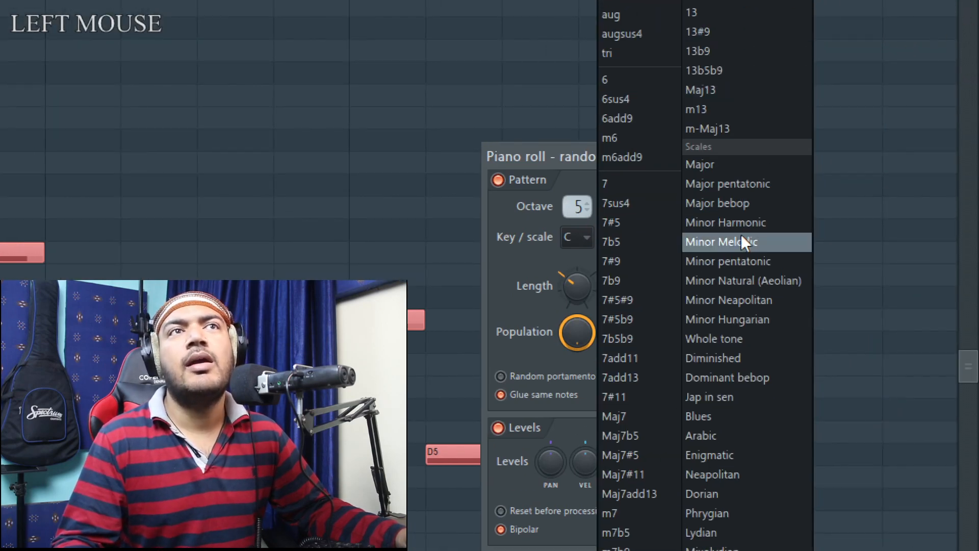
pyautogui.click(746, 170)
pyautogui.press('super+KP_Subtract')
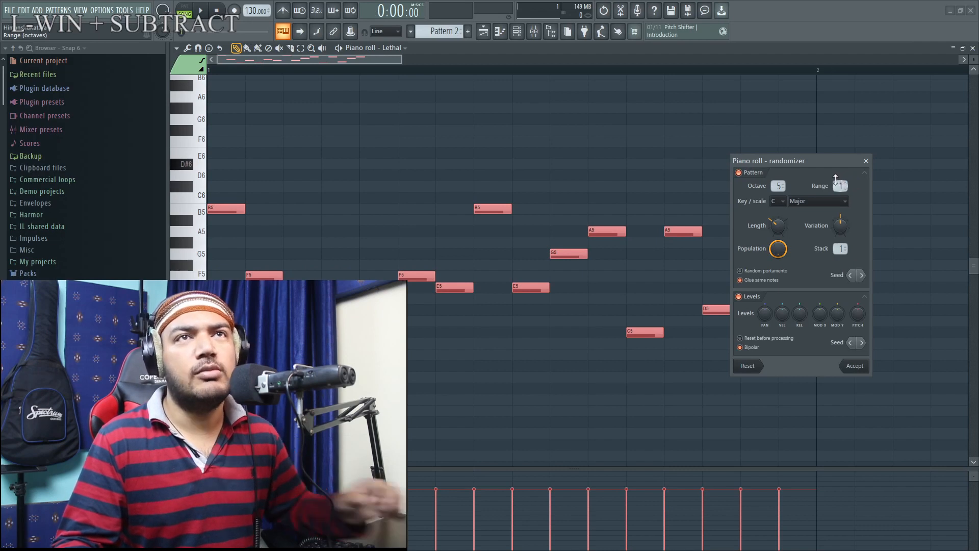
pyautogui.press('space')
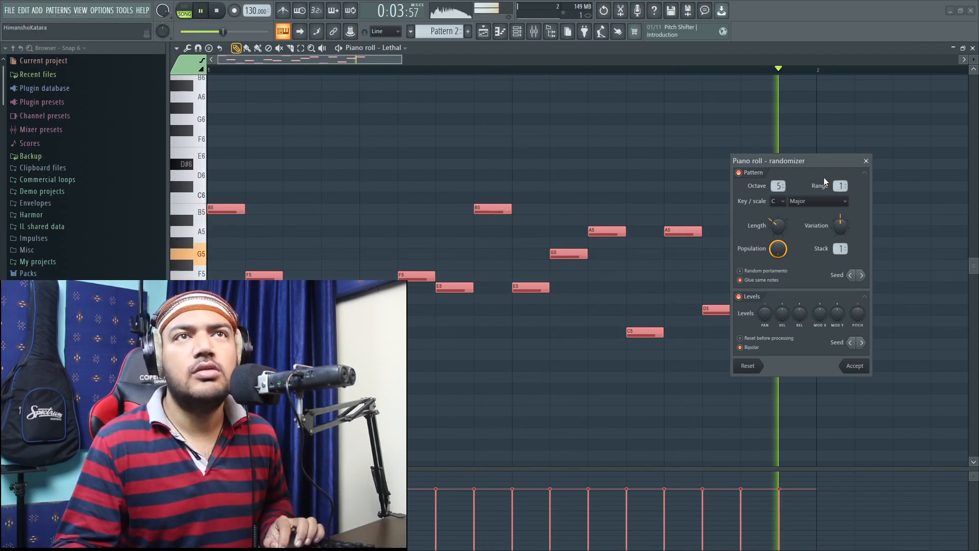
pyautogui.press('space')
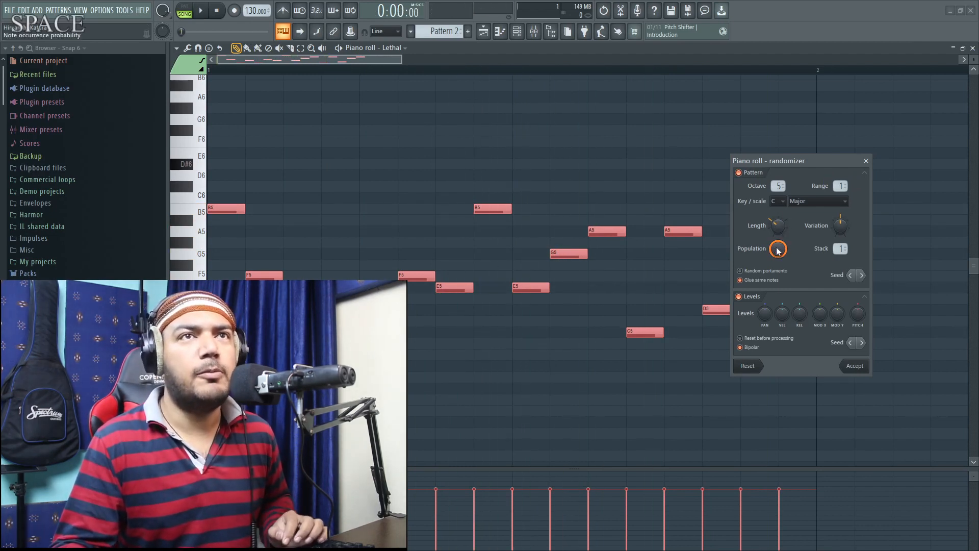
# Lower the randomizer's population to about 61% and listen to the thinned-out pattern.
pyautogui.moveTo(778, 163); pyautogui.dragTo(824, 137)
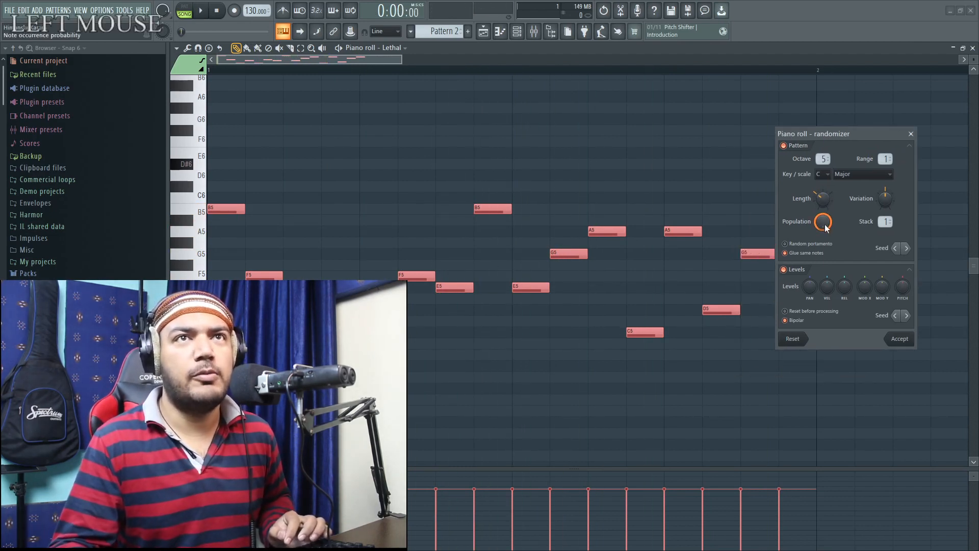
pyautogui.moveTo(824, 224); pyautogui.dragTo(825, 249)
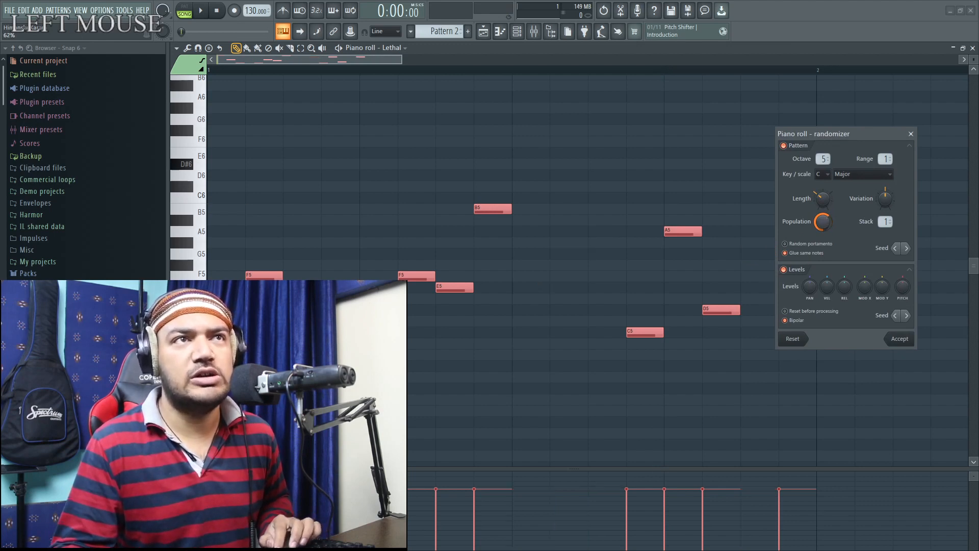
pyautogui.press('space')
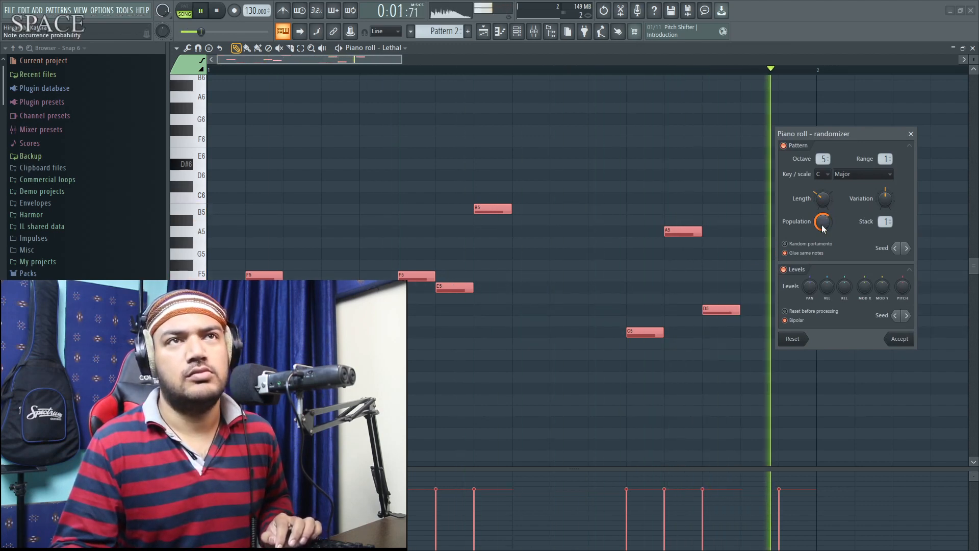
pyautogui.click(823, 229)
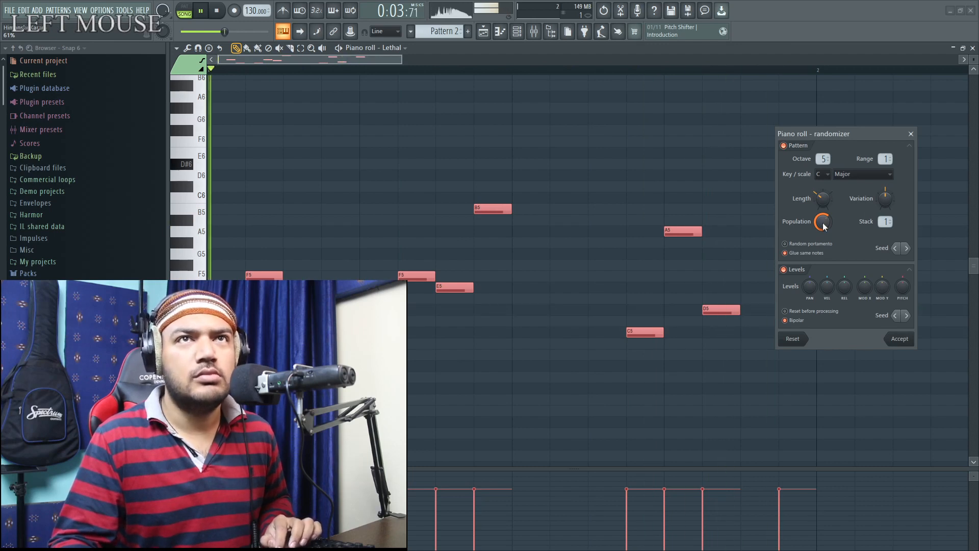
# Lower the randomizer's Variation, raise its note Length slightly and play back the result.
pyautogui.moveTo(885, 200)
pyautogui.mouseDown()
pyautogui.moveTo(885, 187)
pyautogui.moveTo(885, 209)
pyautogui.mouseUp()
pyautogui.press('space')
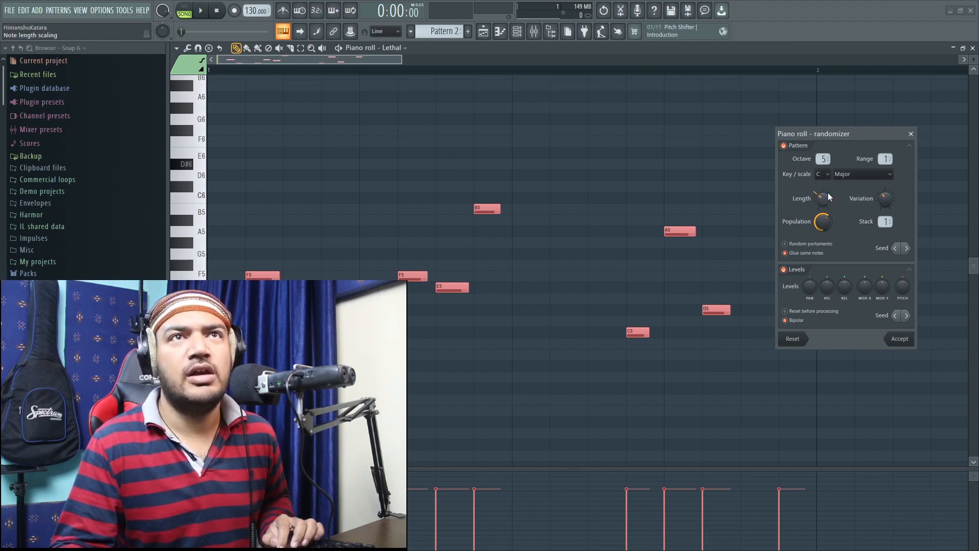
pyautogui.moveTo(823, 199); pyautogui.dragTo(822, 191)
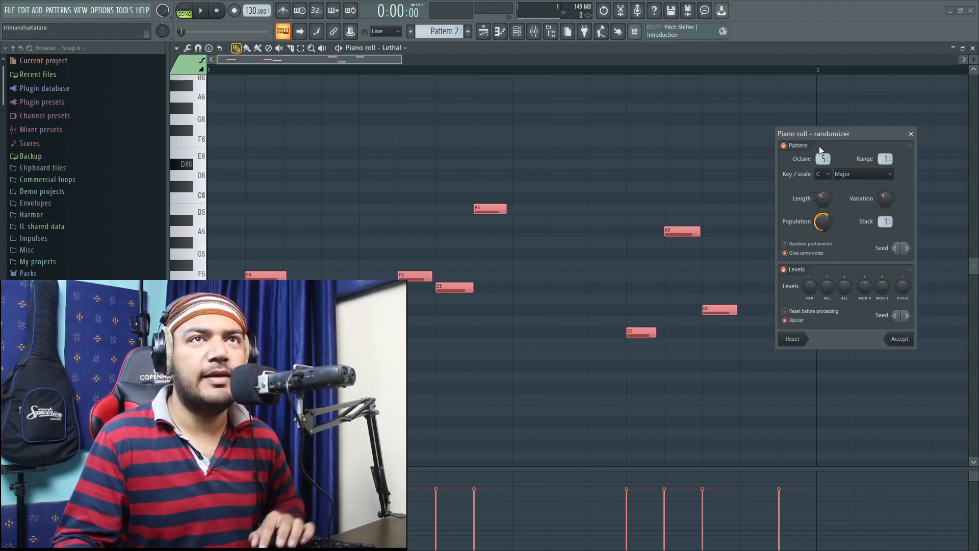
pyautogui.press('space')
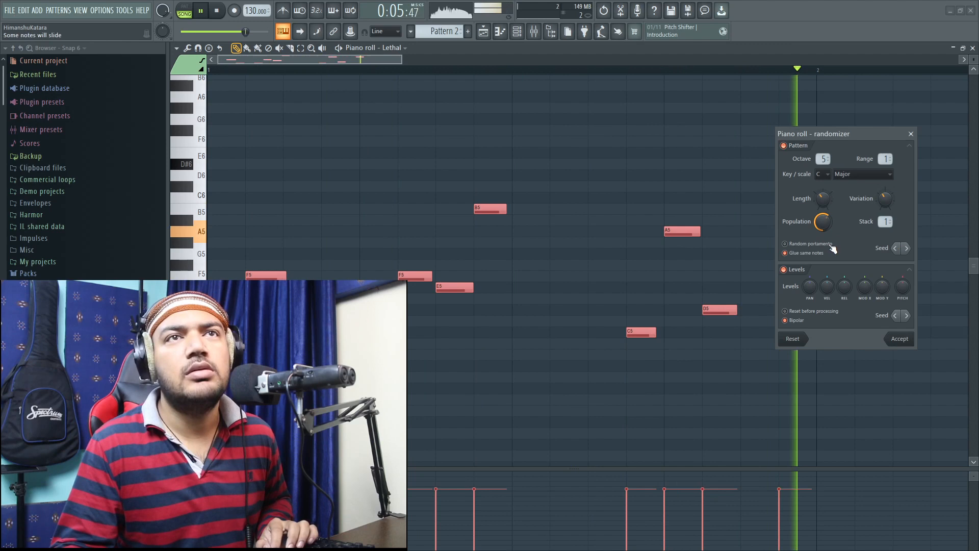
pyautogui.press('space')
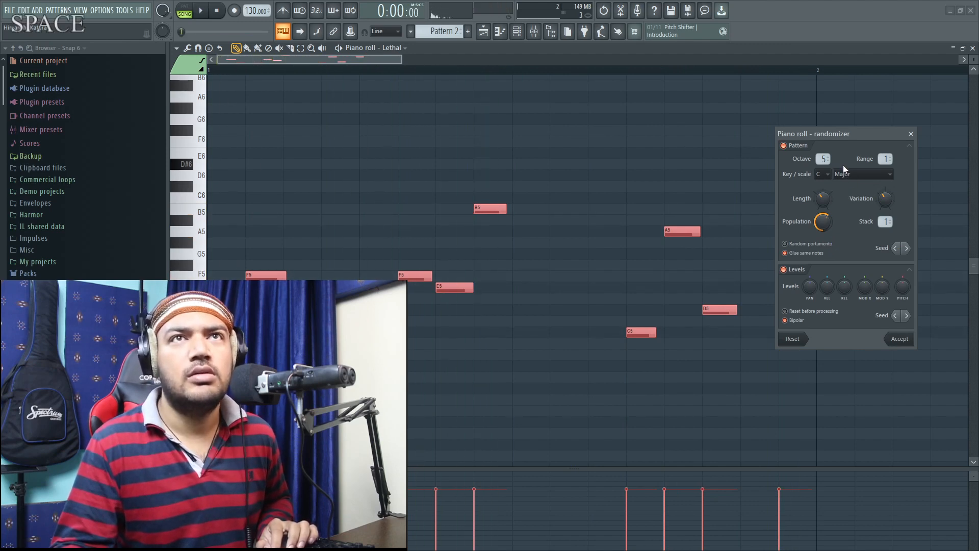
# Advance the randomizer's pattern seed four times to generate new note patterns, auditioning them during playback.
pyautogui.click(907, 249)
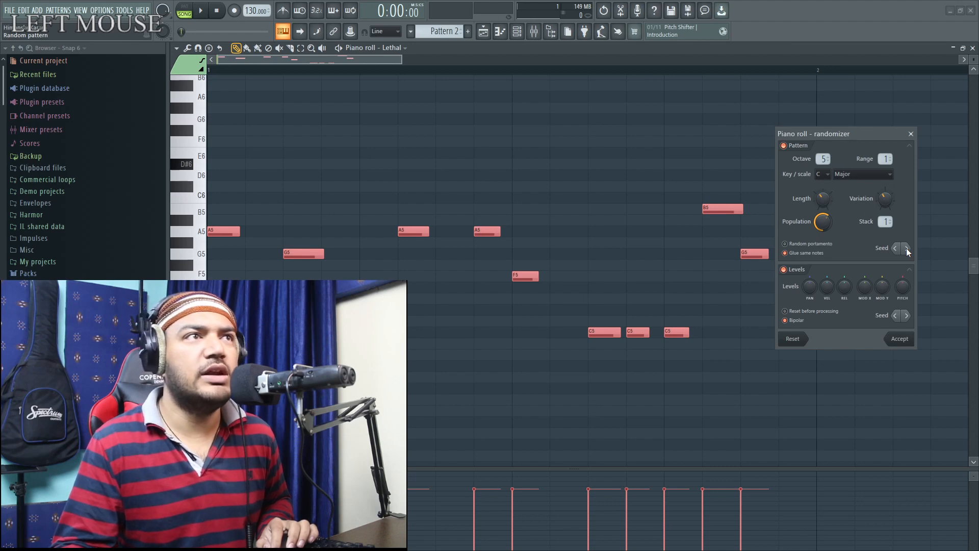
pyautogui.press('space')
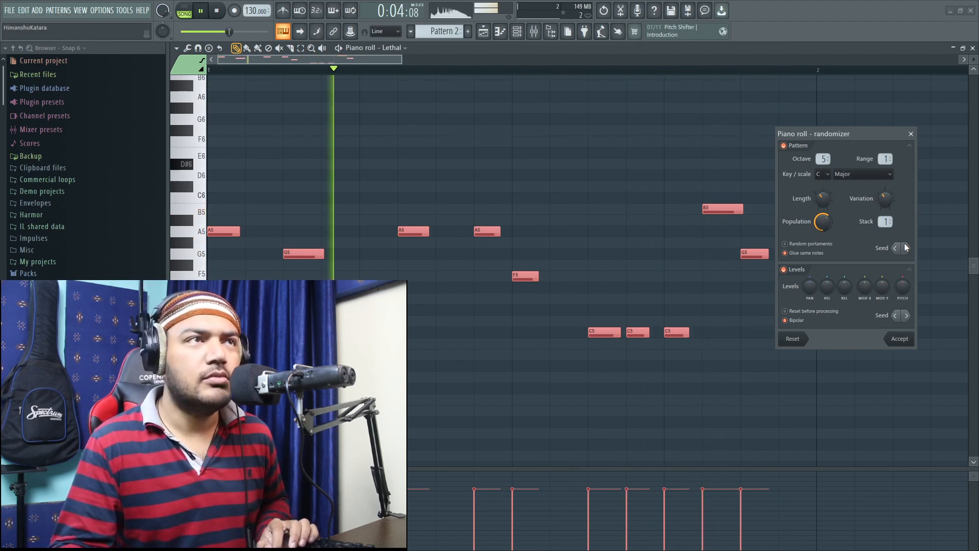
pyautogui.click(905, 249)
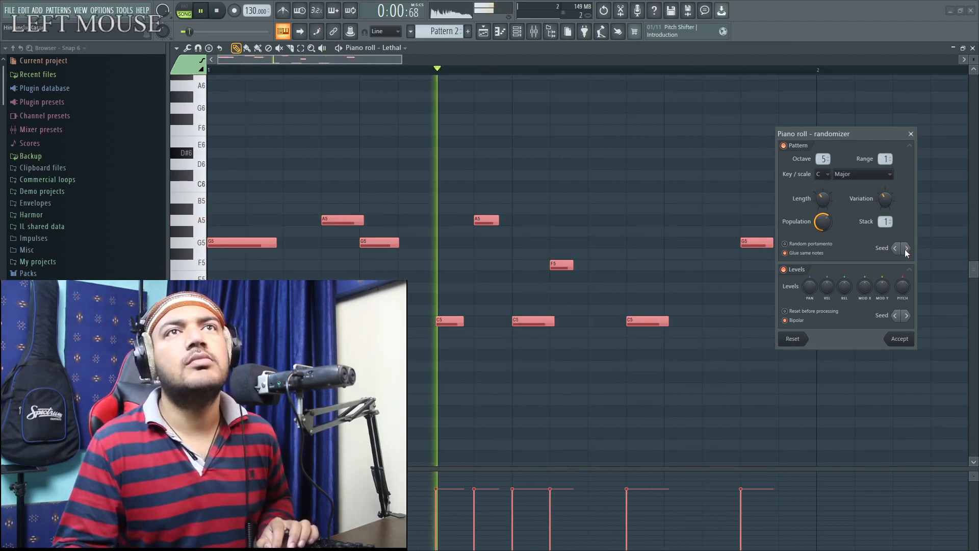
pyautogui.click(906, 248)
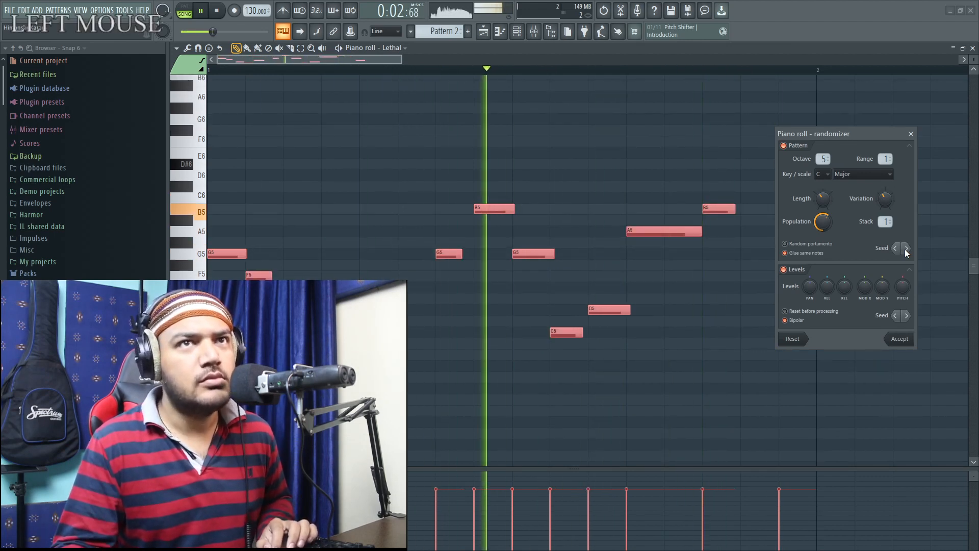
pyautogui.click(906, 249)
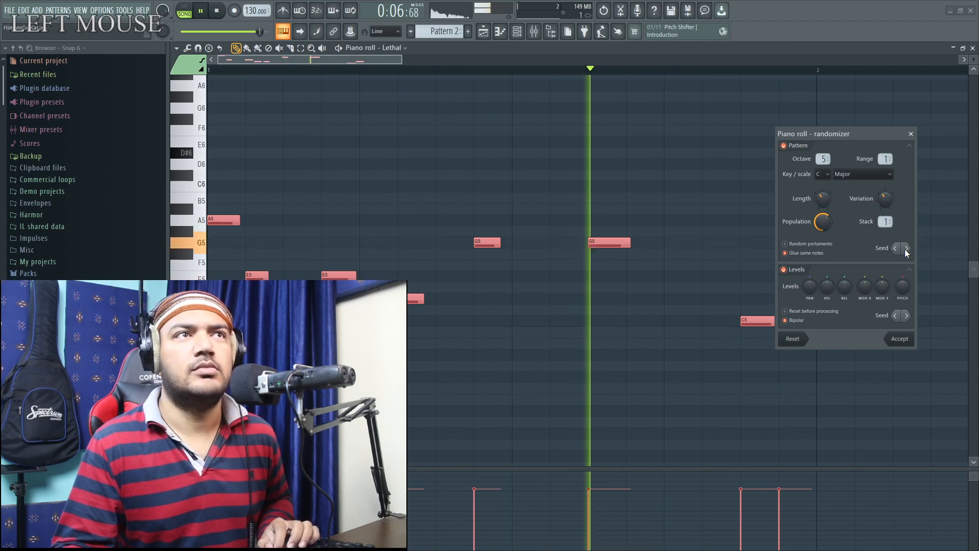
# Advance the pattern seed once more and raise the randomizer's Stack to 3, auditioning the stacked notes.
pyautogui.click(905, 249)
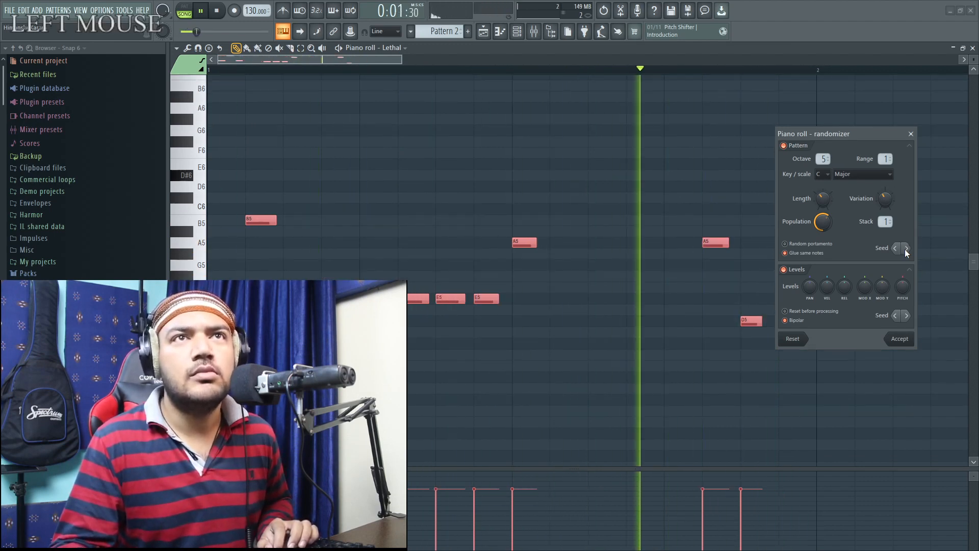
pyautogui.press('space')
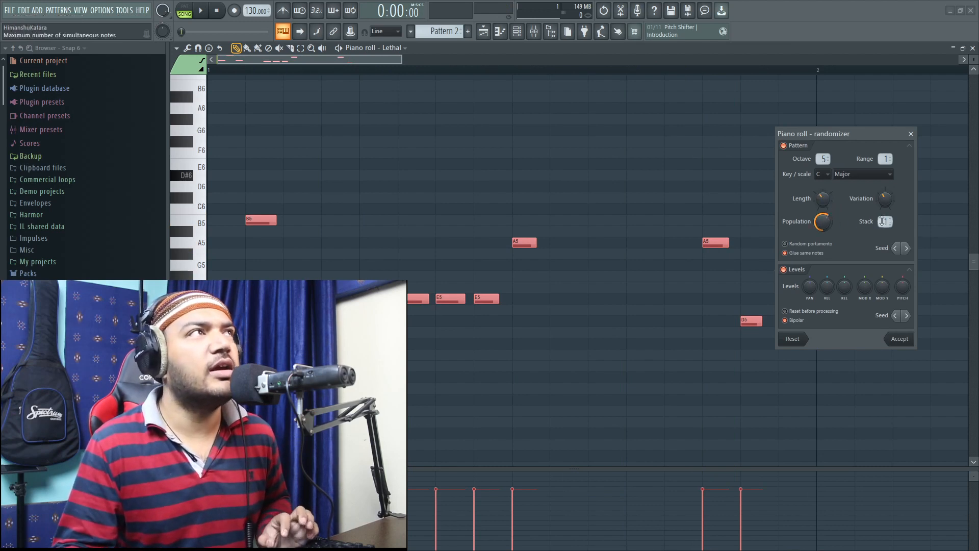
pyautogui.moveTo(882, 221); pyautogui.dragTo(882, 216)
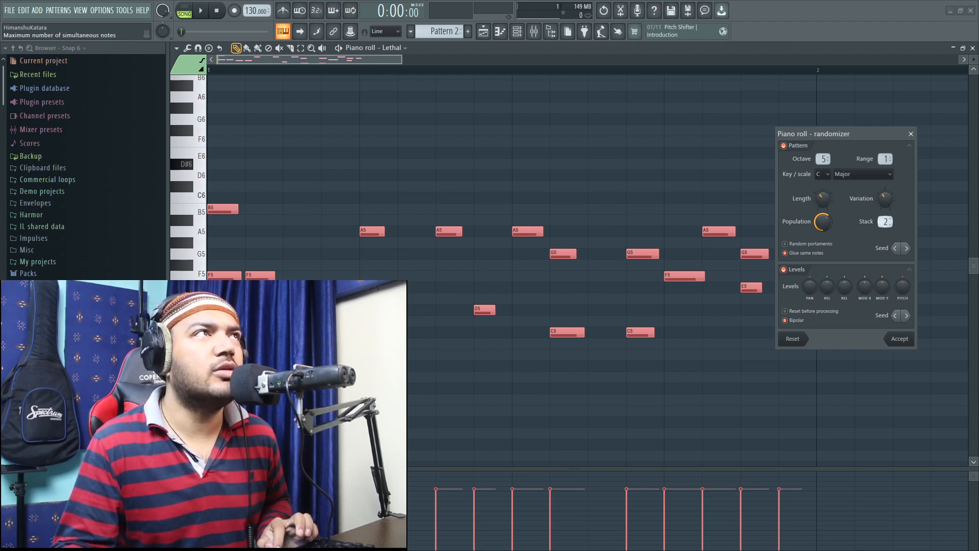
pyautogui.press('space')
pyautogui.click(885, 223)
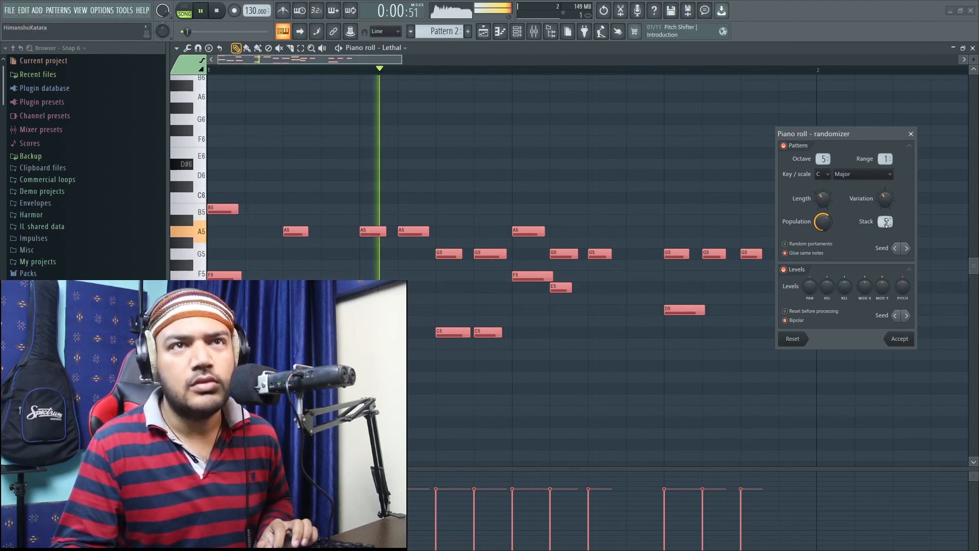
pyautogui.press('space')
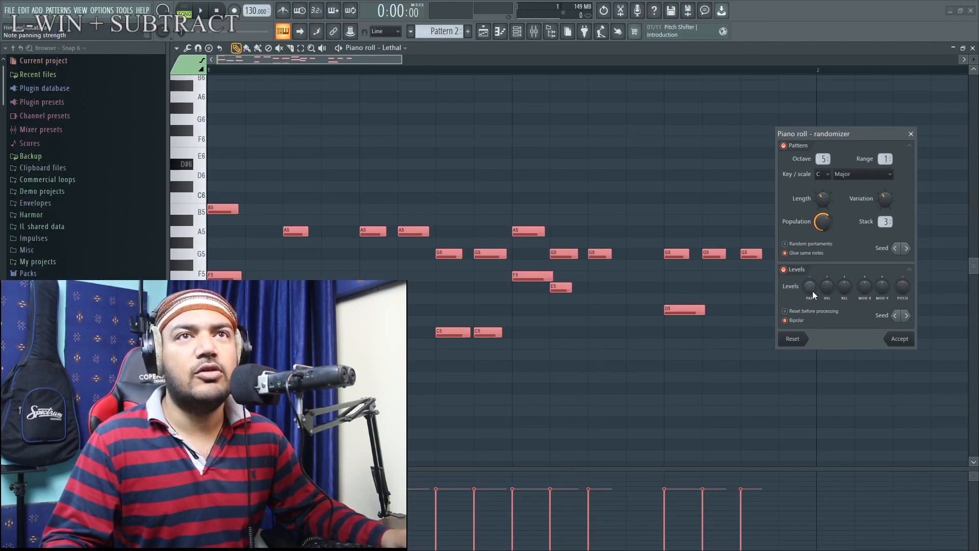
# Raise the randomizer's velocity level slightly and examine the varied note velocities.
pyautogui.press('super+plus')
pyautogui.press('super+minus')
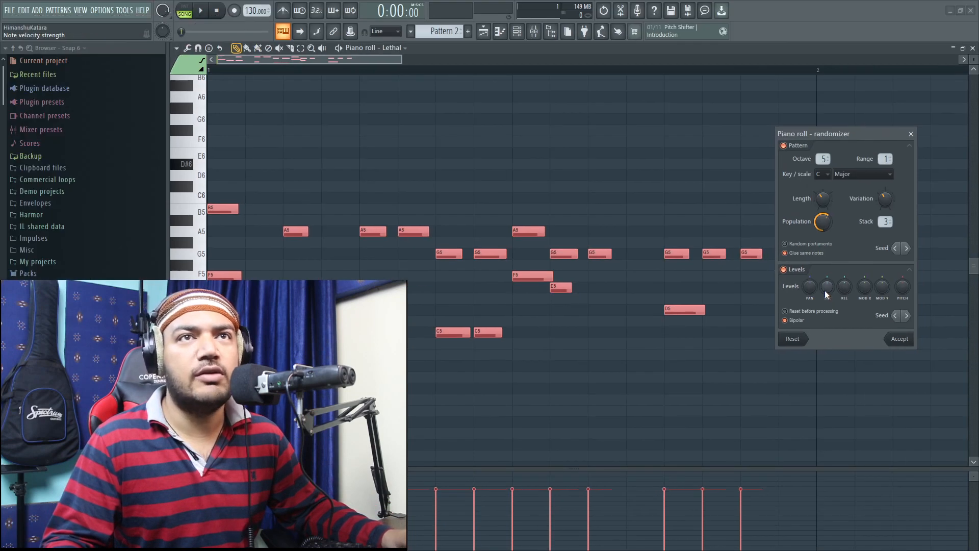
pyautogui.click(826, 287)
pyautogui.moveTo(827, 287); pyautogui.dragTo(827, 307)
pyautogui.press('super+minus')
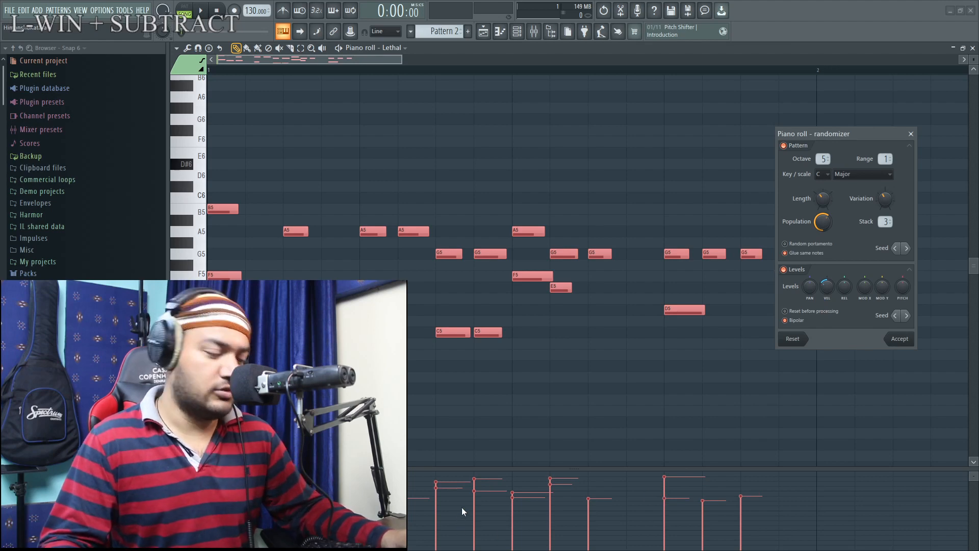
pyautogui.press('super+plus')
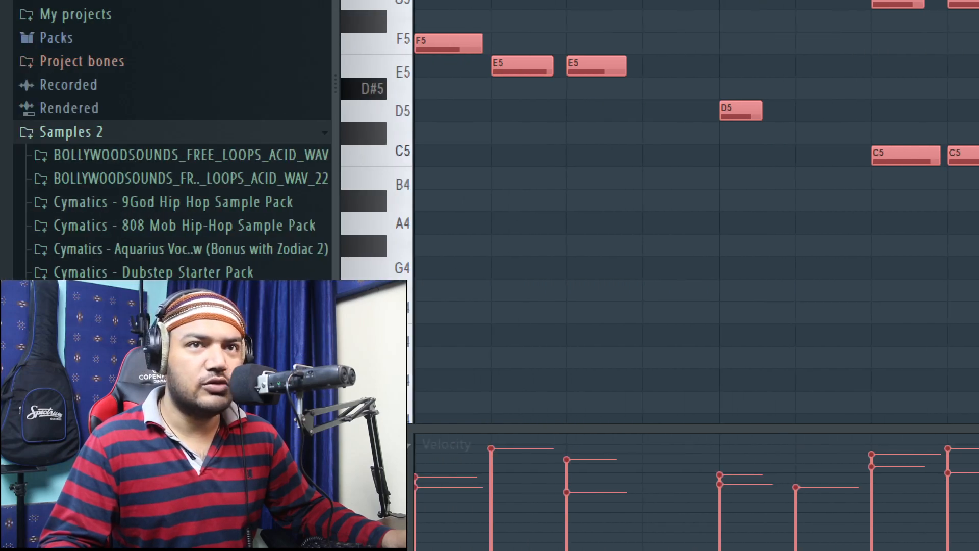
# Try a stronger velocity level with Bipolar off, re-enable Bipolar and reduce the velocity level again.
pyautogui.press('super+minus')
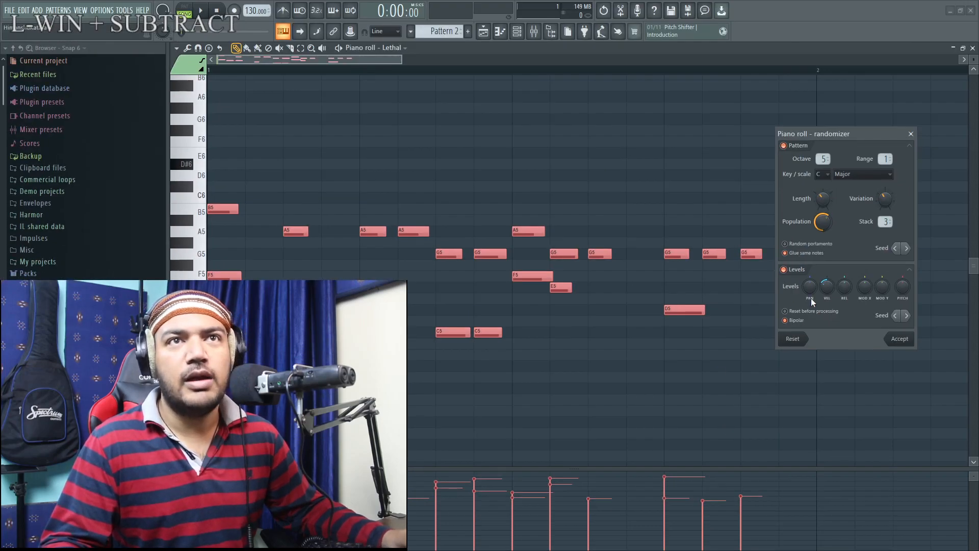
pyautogui.press('super+plus')
pyautogui.press('super+minus')
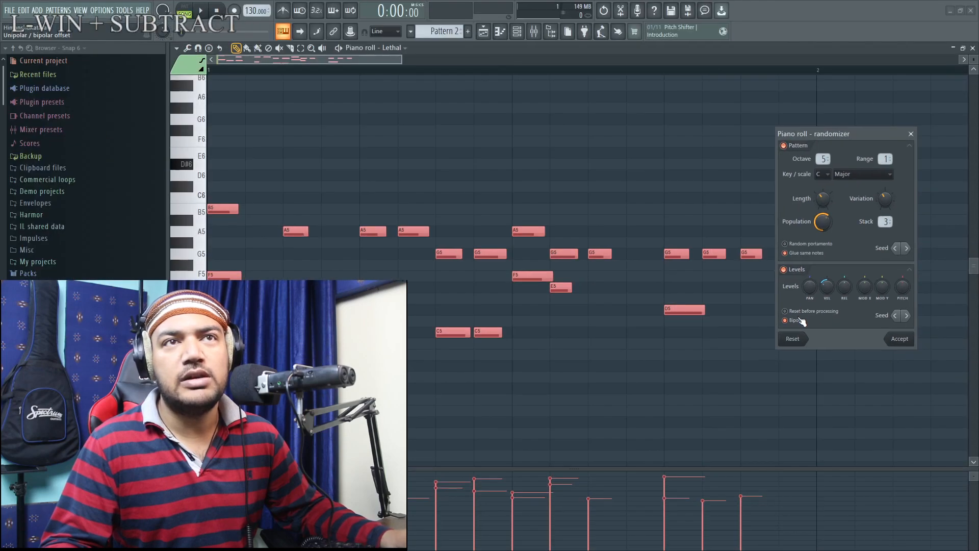
pyautogui.press('super+plus')
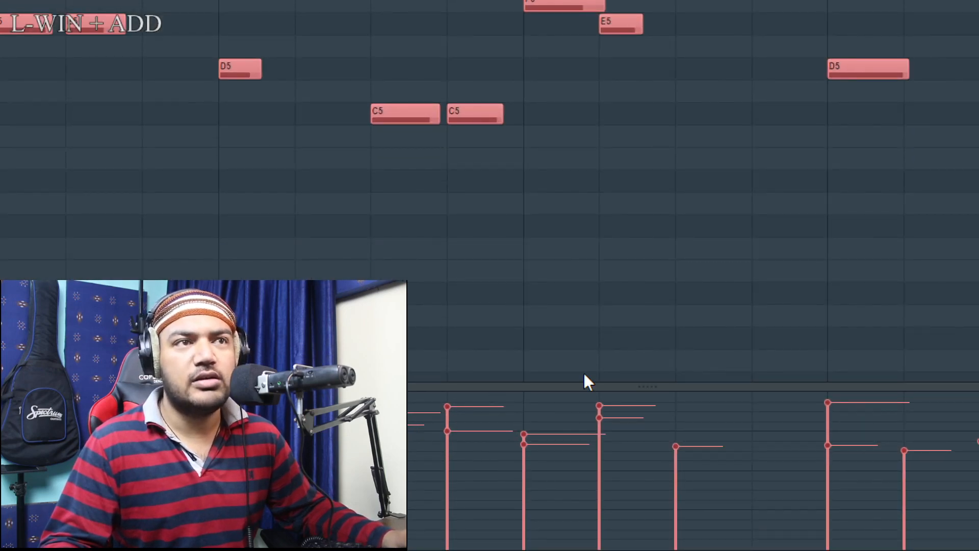
pyautogui.press('super+minus')
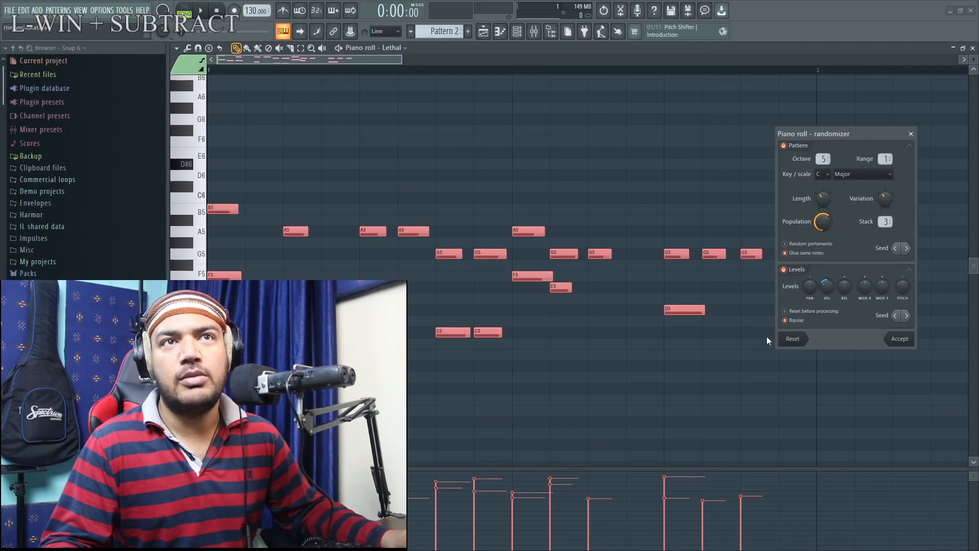
pyautogui.click(785, 321)
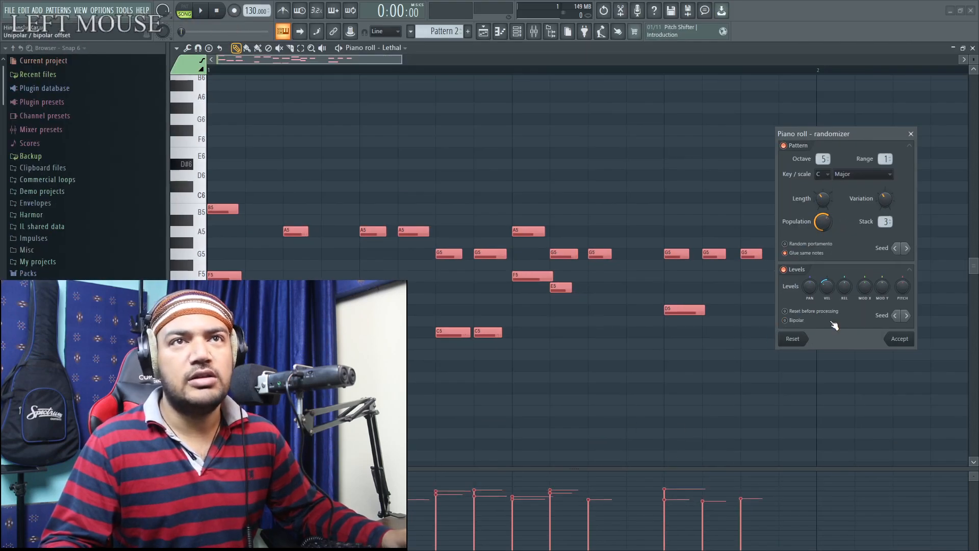
pyautogui.moveTo(830, 294); pyautogui.dragTo(828, 291)
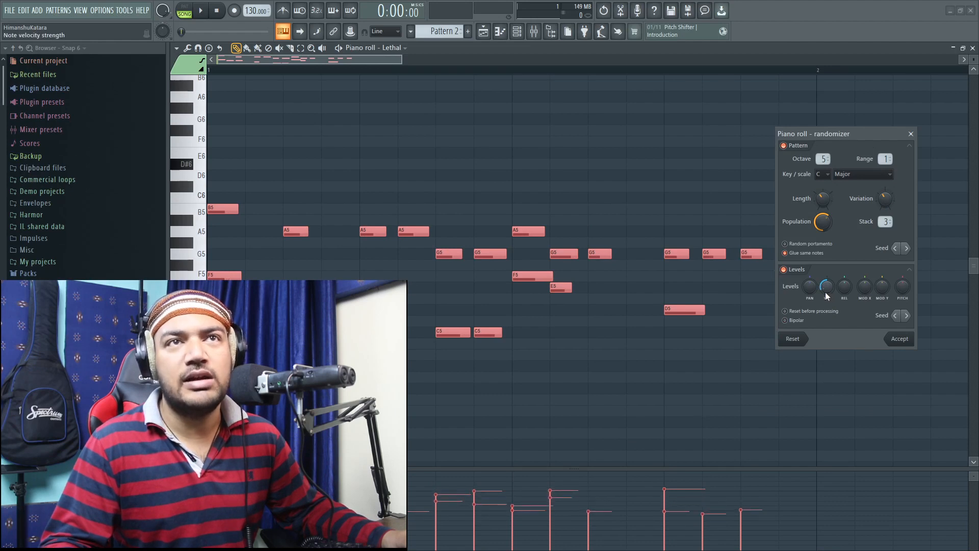
pyautogui.click(785, 320)
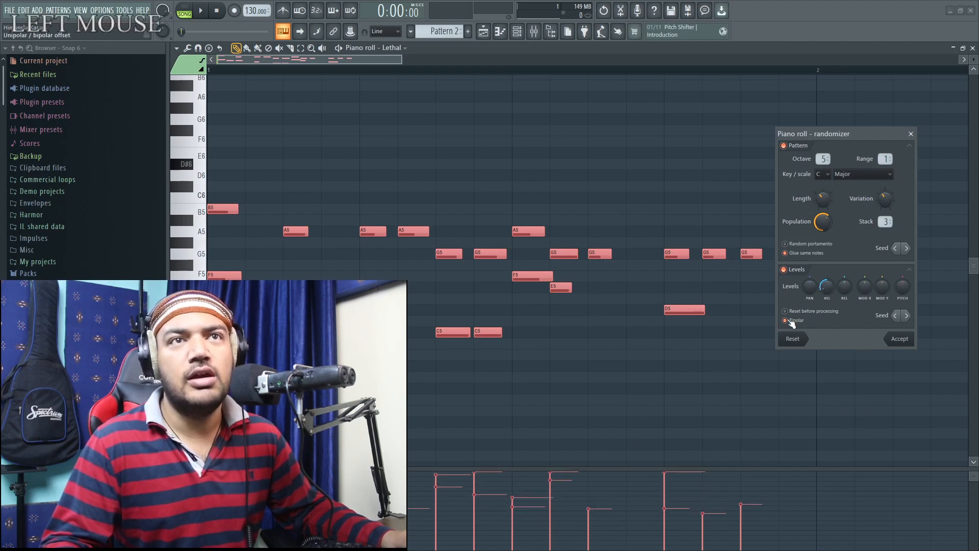
pyautogui.moveTo(830, 295); pyautogui.dragTo(830, 293)
pyautogui.press('super+KP_Add')
pyautogui.press('super+KP_Subtract')
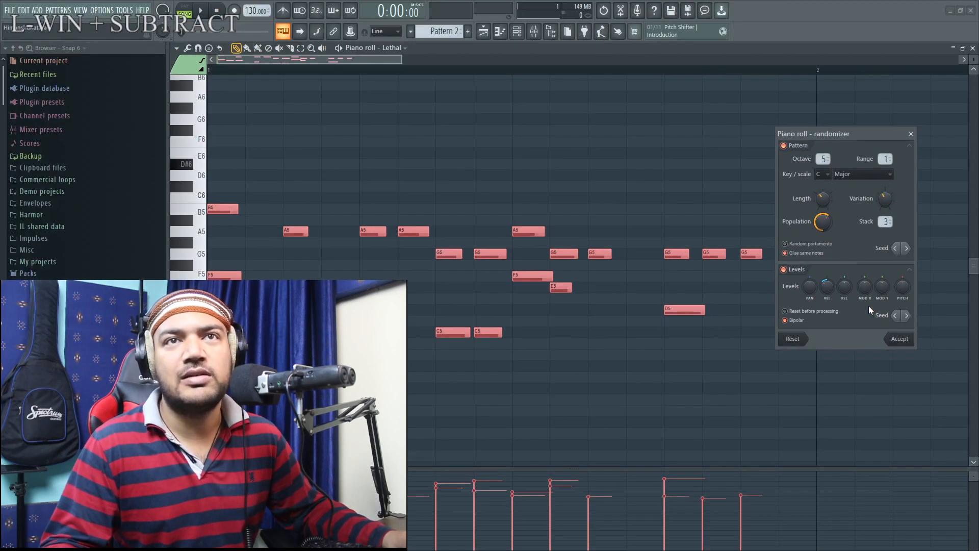
# Try randomizing the note panning, play back the pattern, and return the pan level to zero.
pyautogui.press('super+KP_Add')
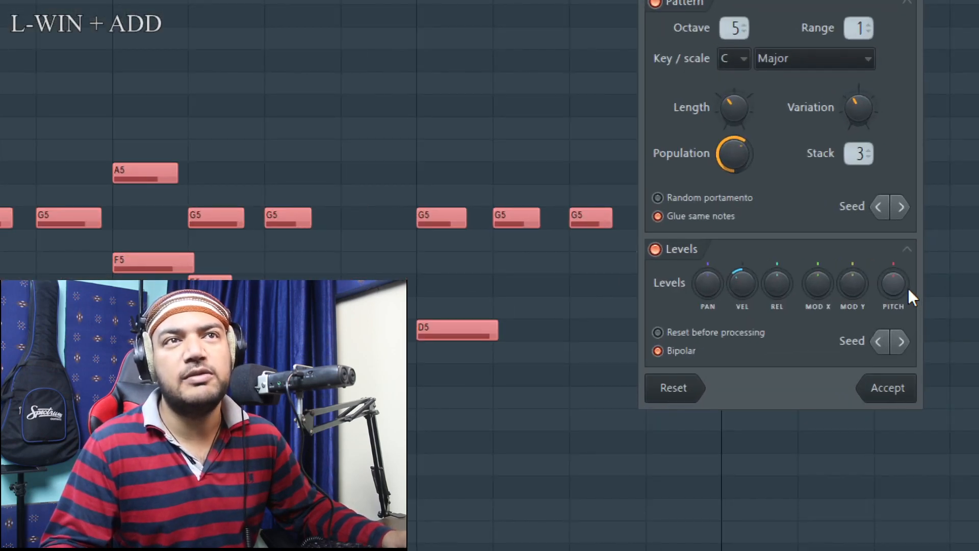
pyautogui.press('super+KP_Subtract')
pyautogui.moveTo(809, 286); pyautogui.dragTo(809, 306)
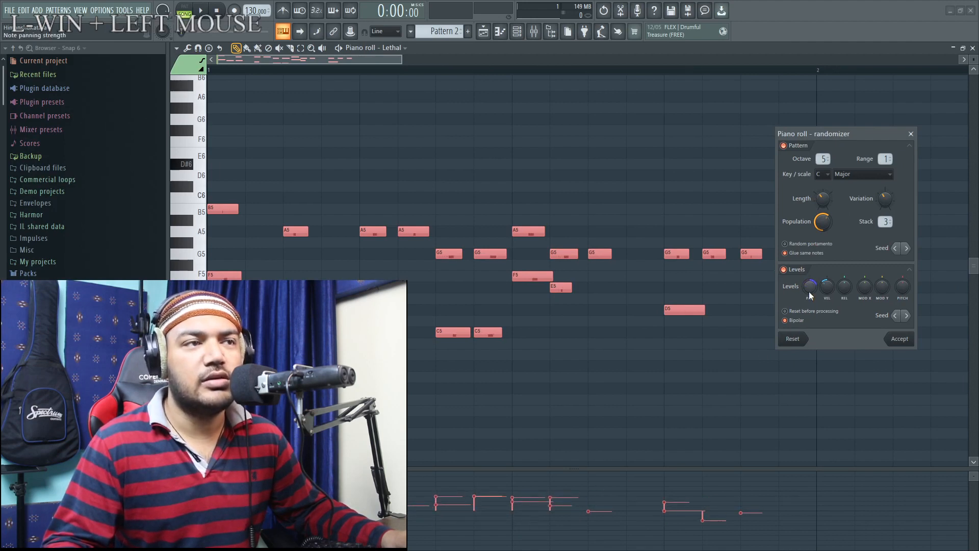
pyautogui.press('space')
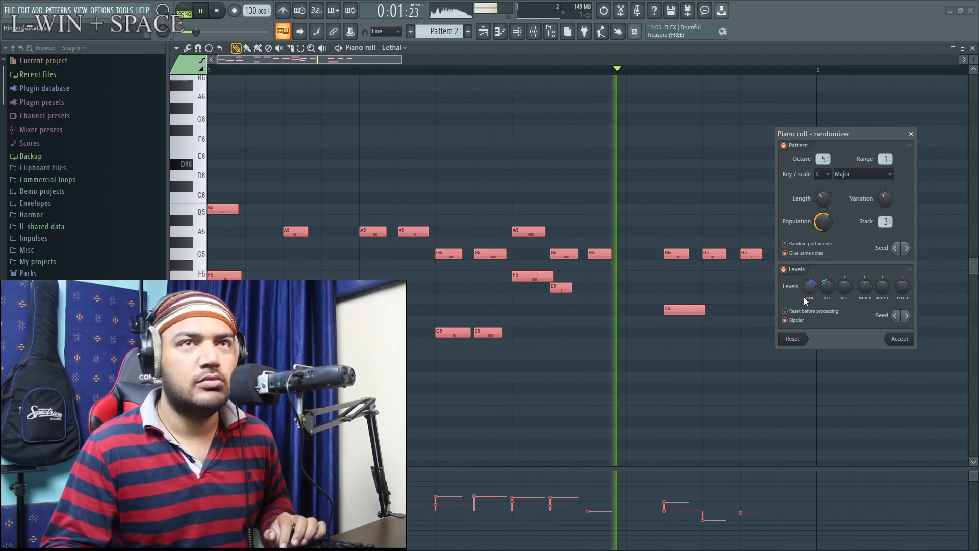
pyautogui.press('space')
pyautogui.moveTo(808, 286)
pyautogui.mouseDown()
pyautogui.moveTo(807, 301)
pyautogui.moveTo(809, 287)
pyautogui.mouseUp()
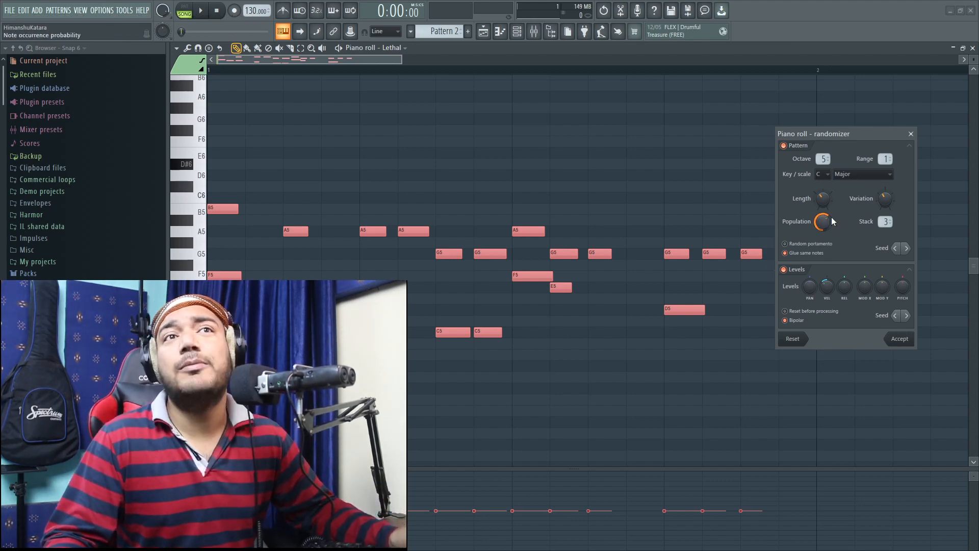
# Adjust the velocity level slightly and advance the pattern seed once, playing back the new notes.
pyautogui.press('super+KP_Subtract')
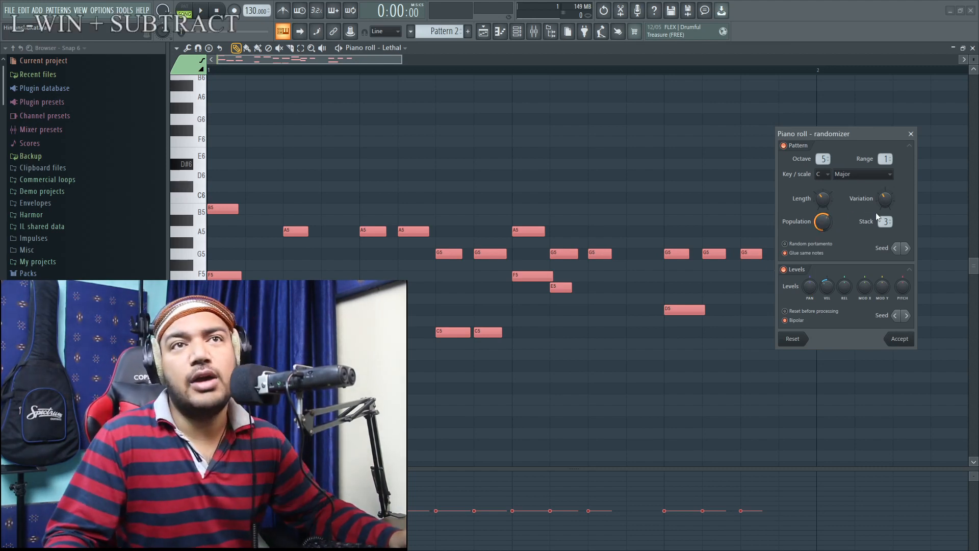
pyautogui.moveTo(826, 289); pyautogui.dragTo(826, 294)
pyautogui.press('super+KP_Subtract')
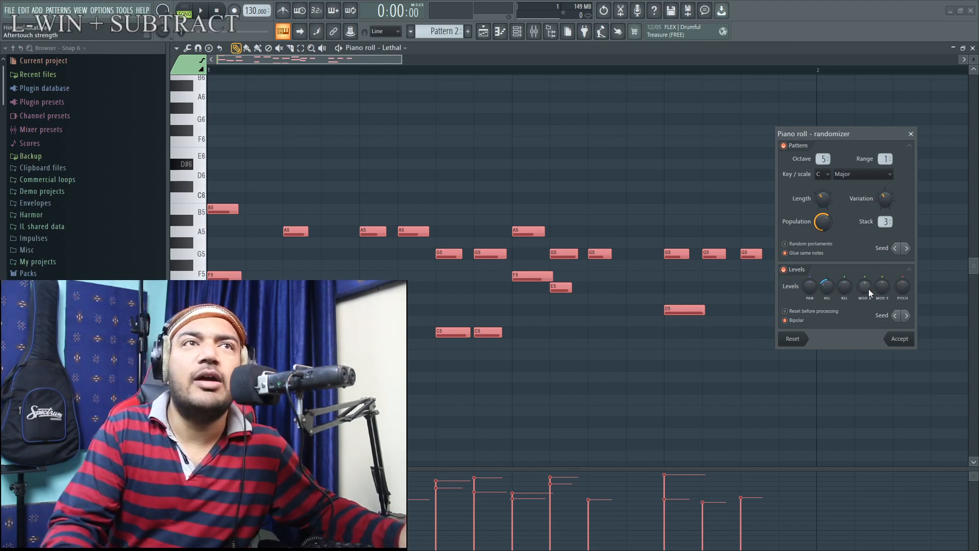
pyautogui.click(907, 247)
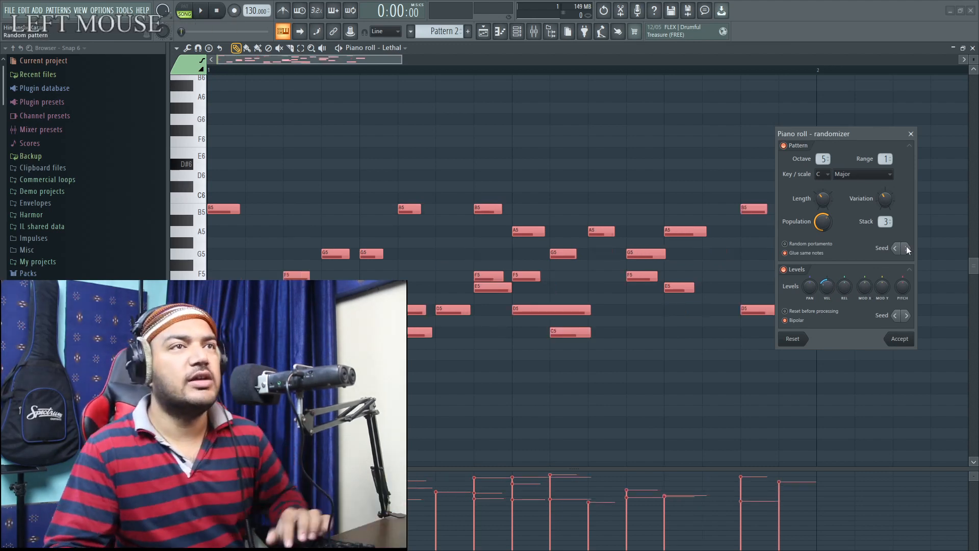
pyautogui.press('space')
pyautogui.press('space')
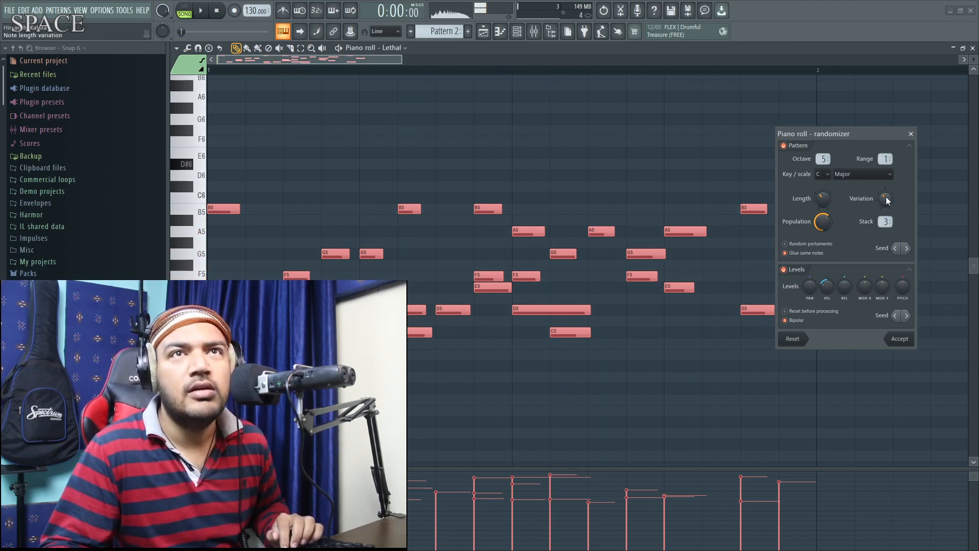
# Lower the randomizer's Population slightly, set the Stack to 1 and play back the simpler melody.
pyautogui.moveTo(817, 222); pyautogui.dragTo(817, 265)
pyautogui.moveTo(721, 270); pyautogui.dragTo(722, 226)
pyautogui.moveTo(885, 221); pyautogui.dragTo(831, 198)
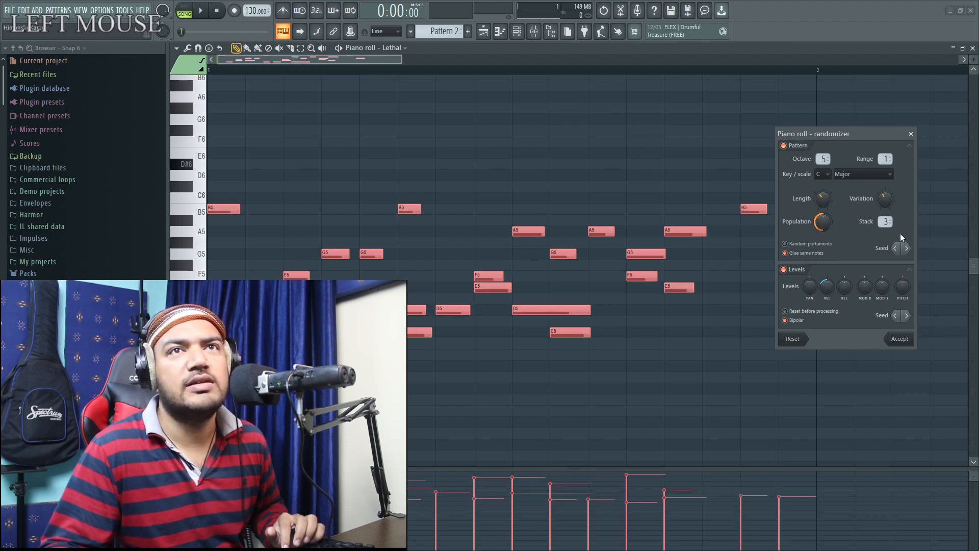
pyautogui.moveTo(885, 221); pyautogui.dragTo(885, 233)
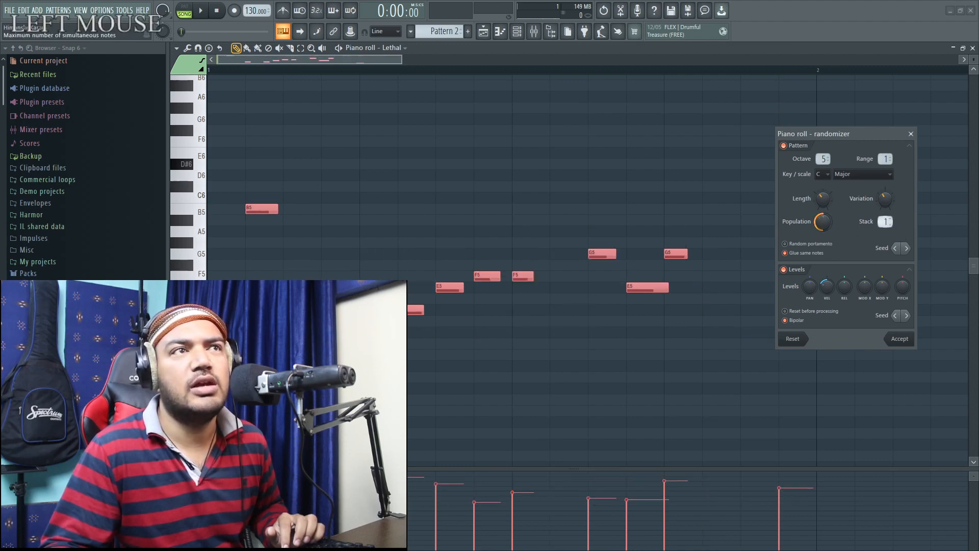
pyautogui.press('space')
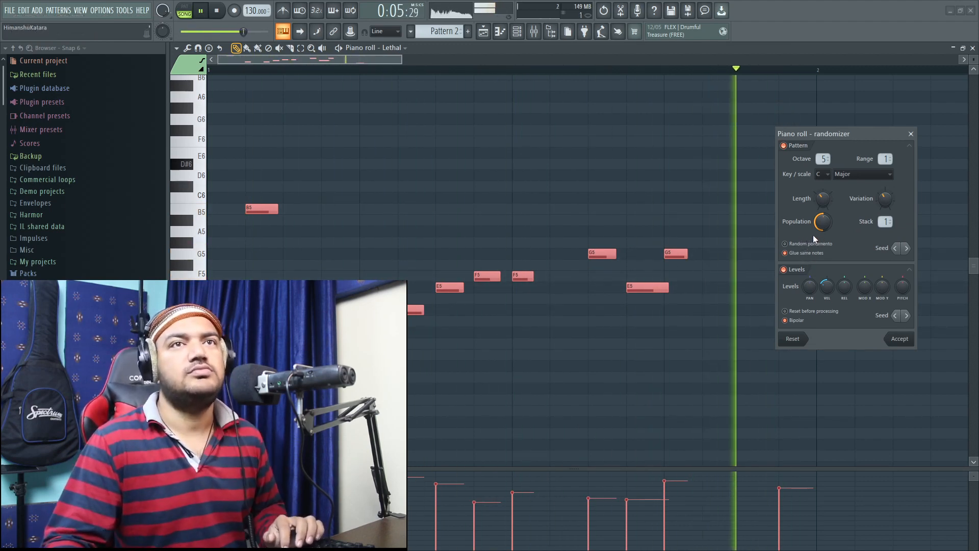
pyautogui.press('space')
# Enable Random portamento and raise the randomizer's Stack to 2.
pyautogui.click(785, 244)
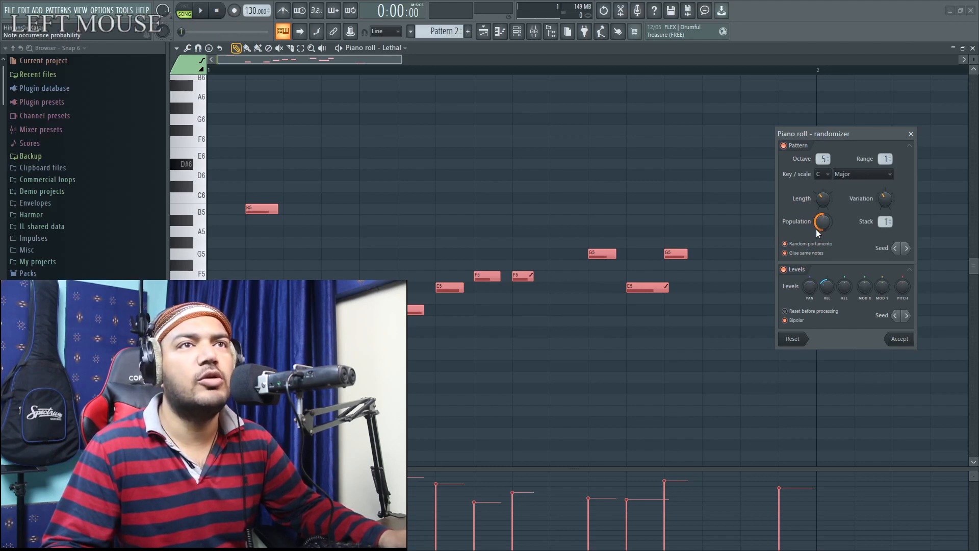
pyautogui.moveTo(879, 223); pyautogui.dragTo(879, 217)
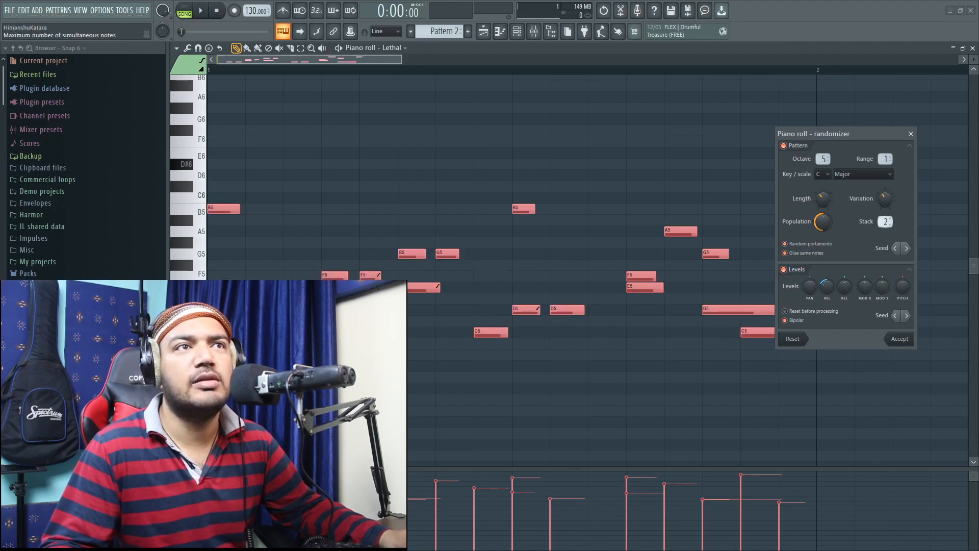